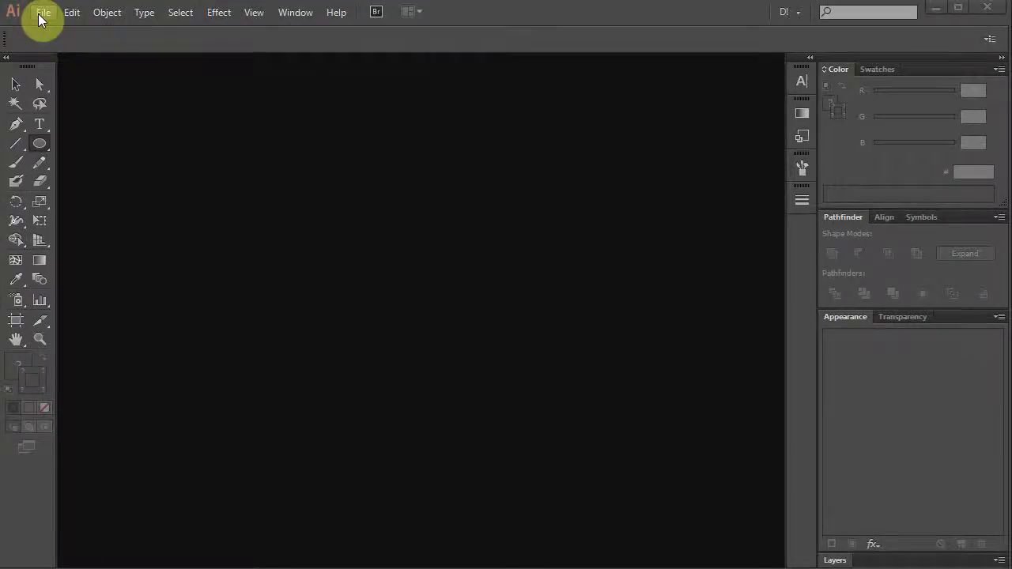
Step: Start a new document from File > New with a 1280 px width and 720 px height
click(42, 15)
click(75, 32)
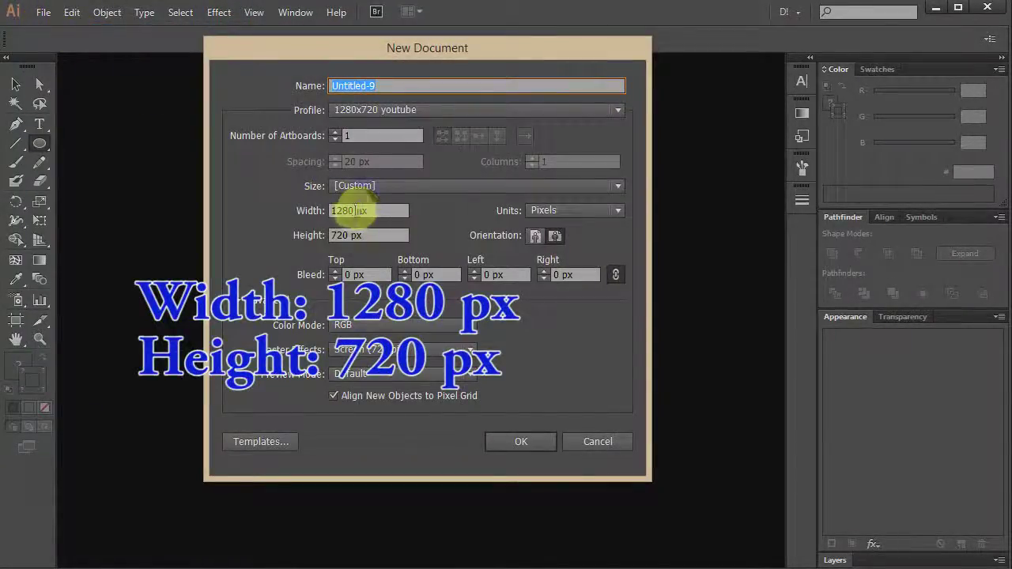
drag(365, 210, 329, 211)
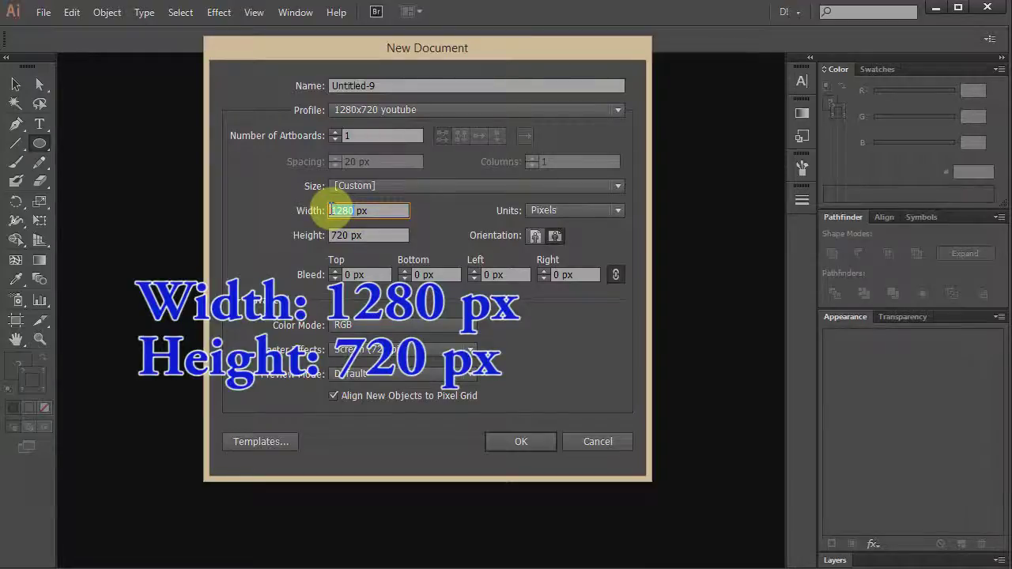
drag(361, 235, 329, 235)
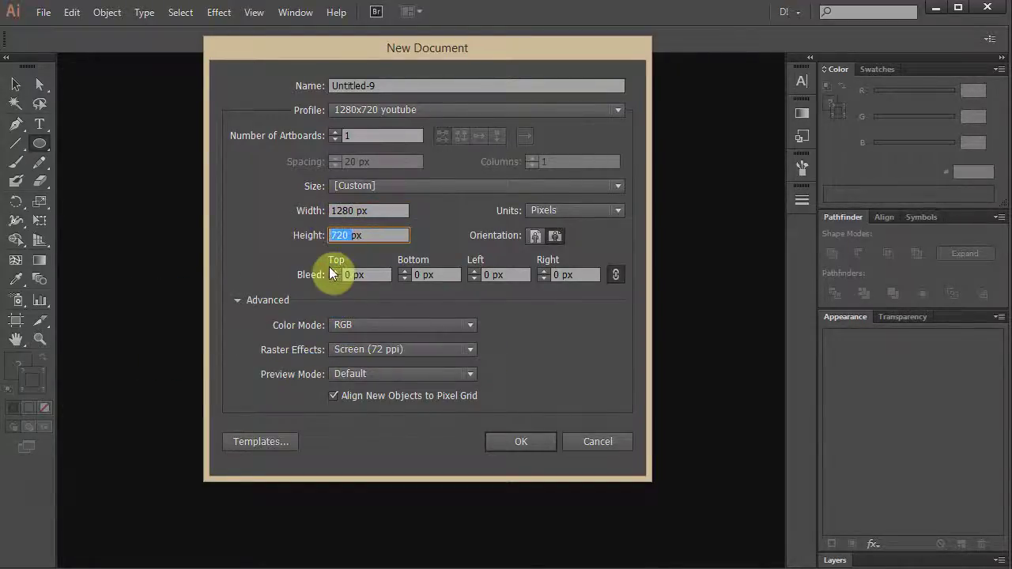
click(515, 442)
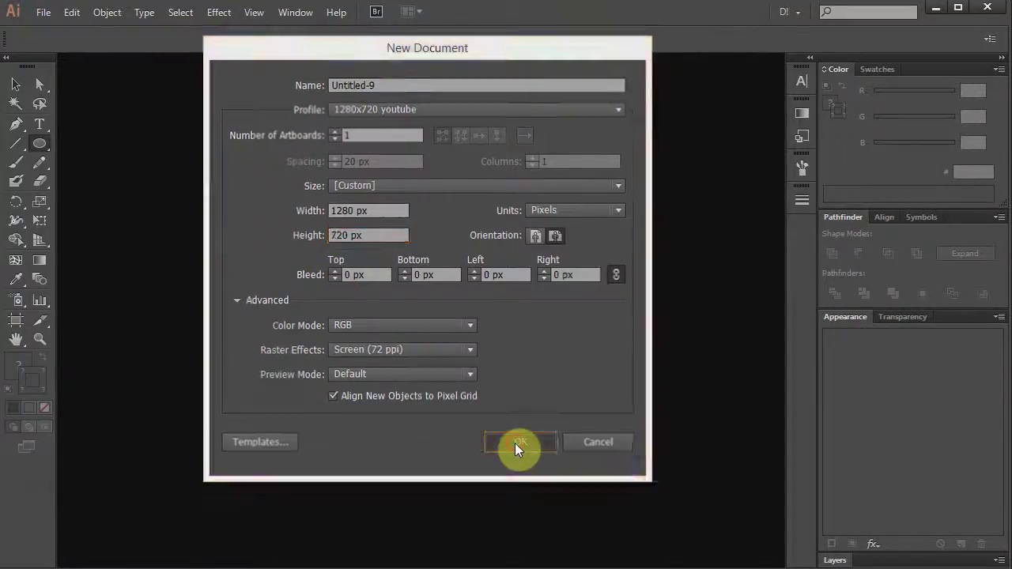
Step: Turn on Show Center Mark for the artboard using the Artboard tool
click(16, 322)
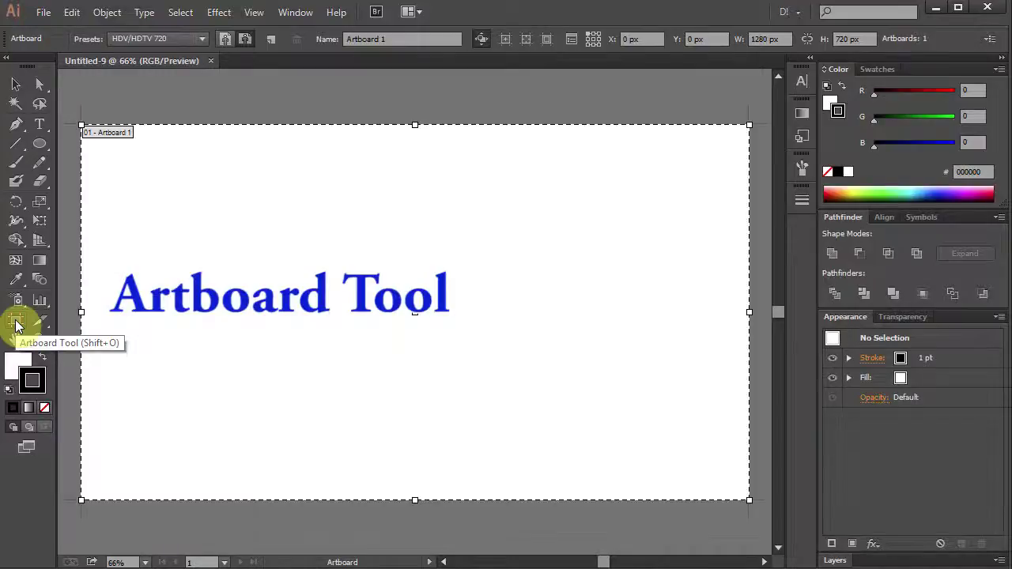
click(505, 38)
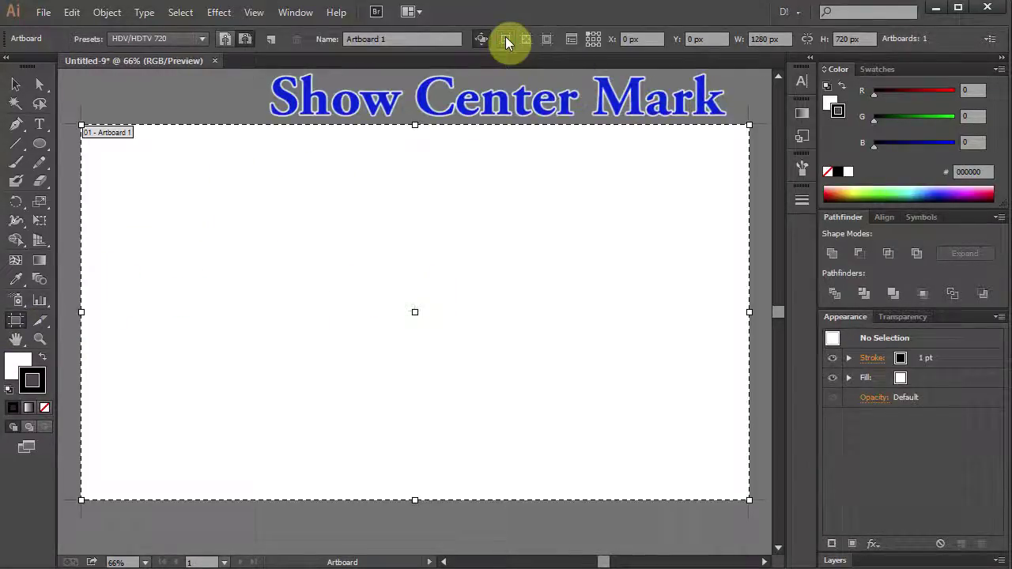
click(295, 11)
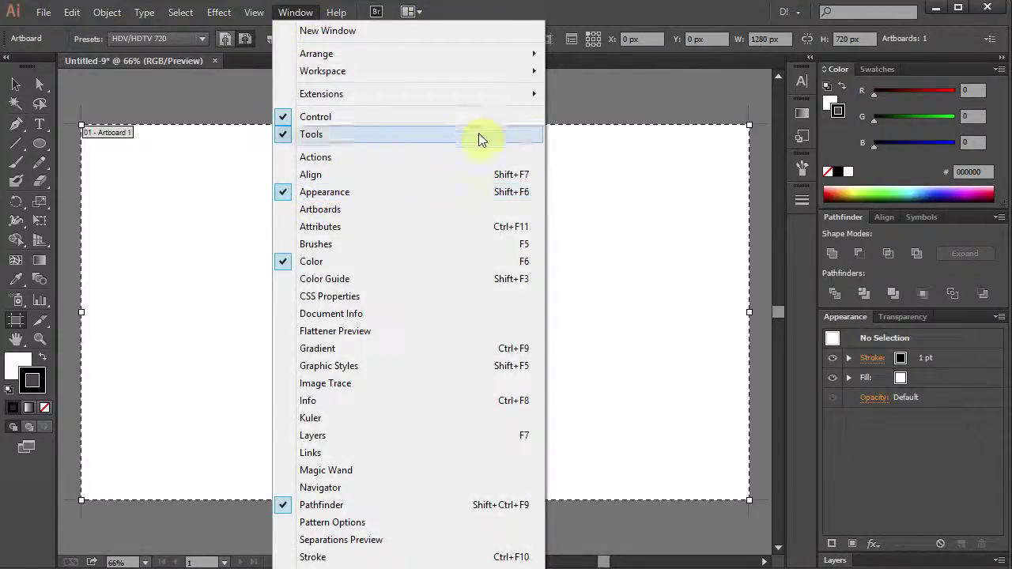
click(557, 9)
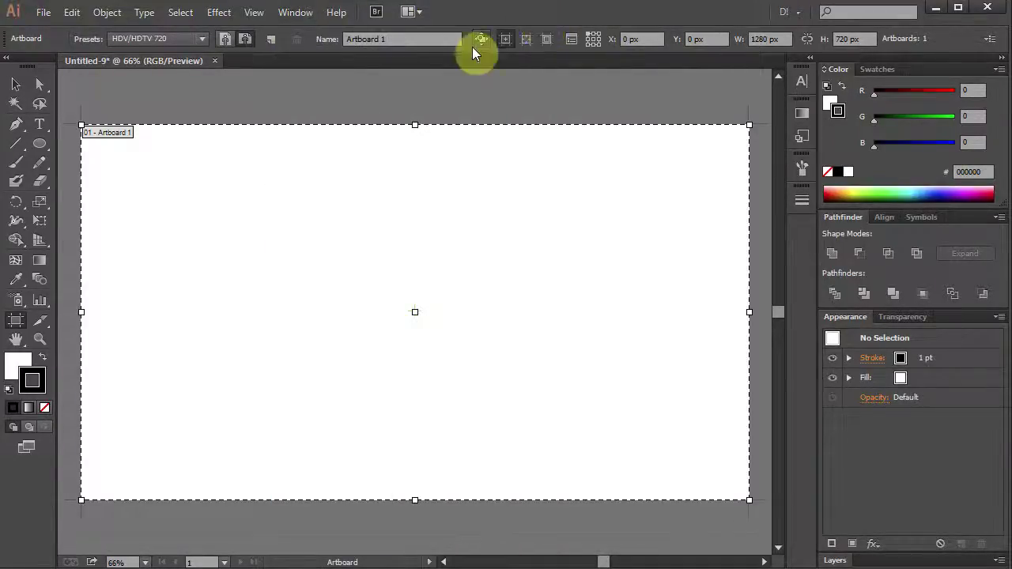
Step: Set the fill colour to None and pick the Ellipse tool
click(21, 369)
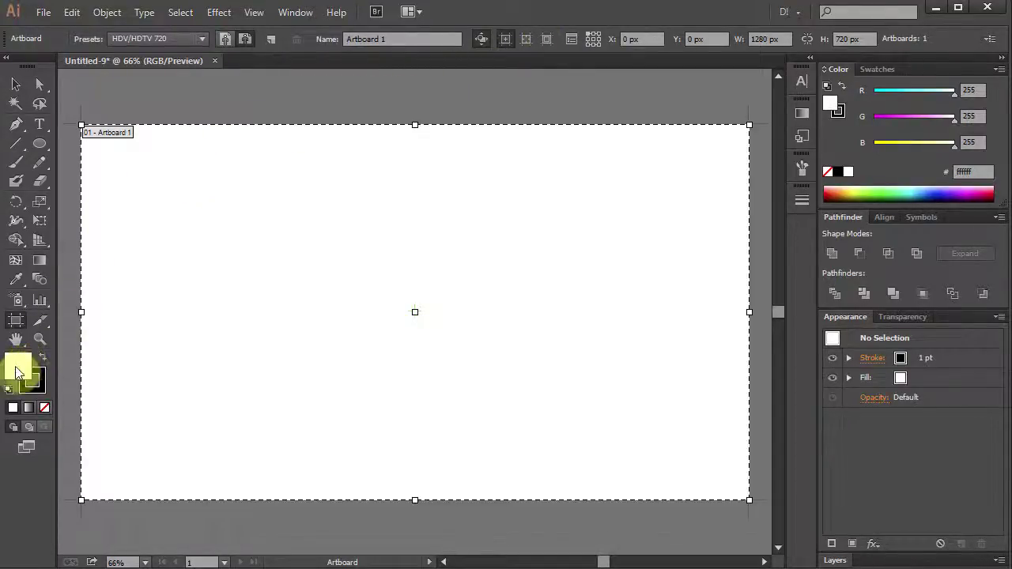
click(45, 408)
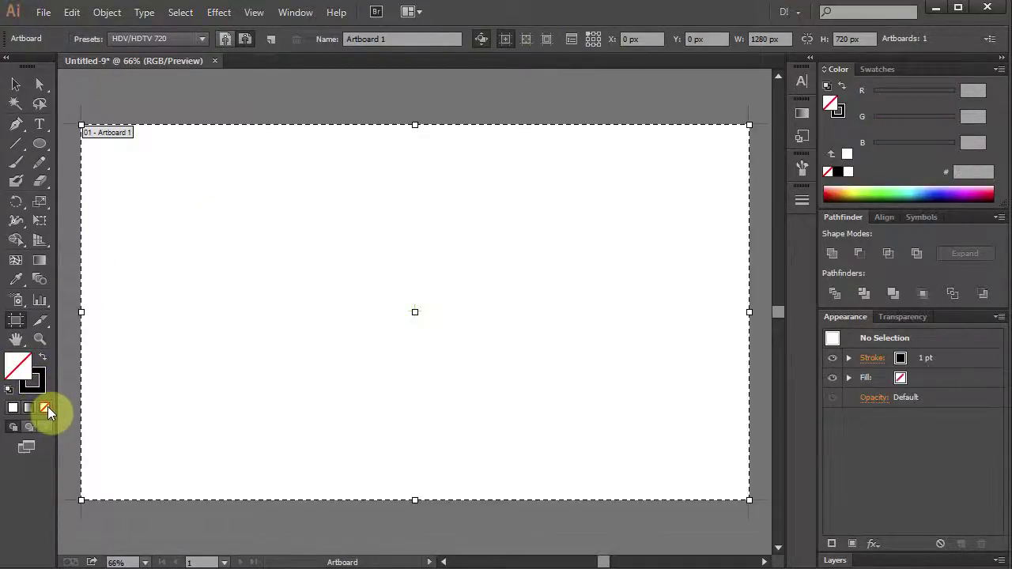
click(40, 145)
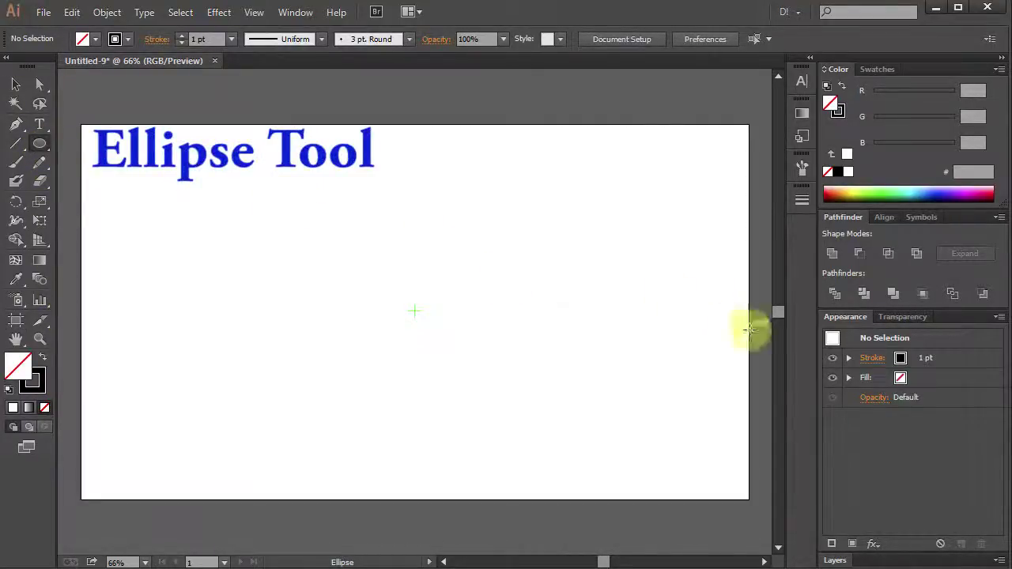
Step: Enter a 40 pt stroke weight in the Appearance panel's Stroke options
click(874, 361)
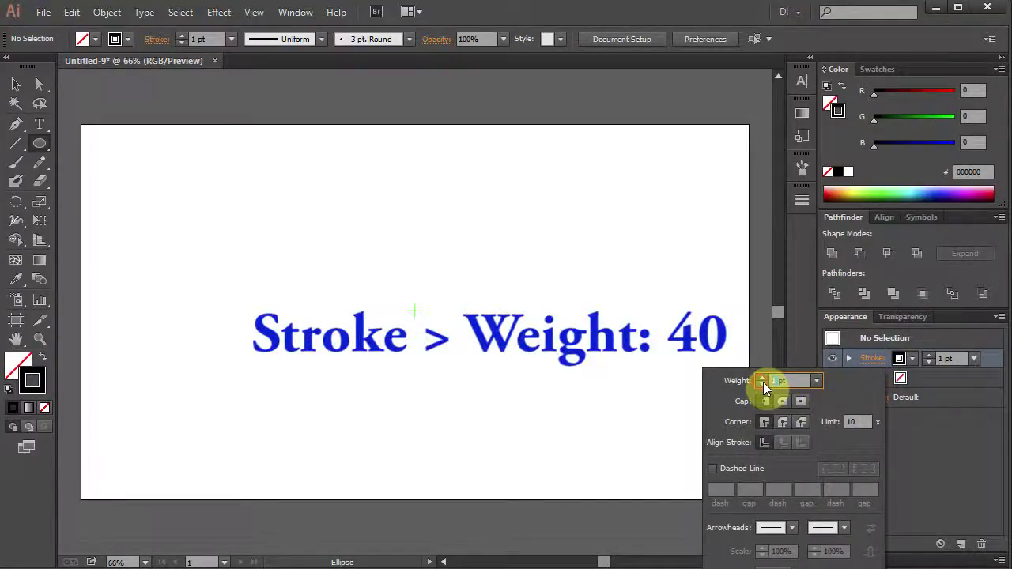
text(4pt)
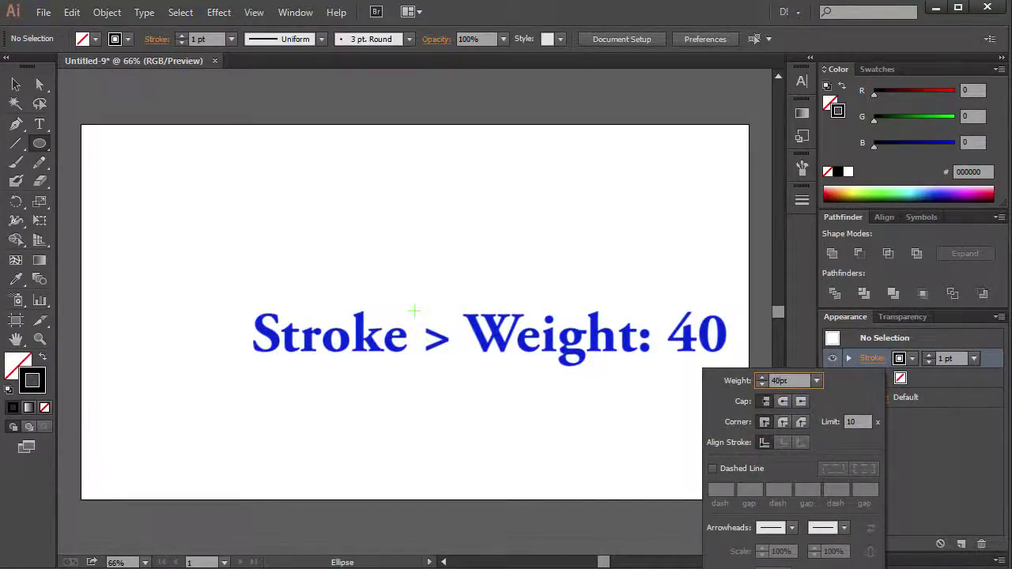
key(Return)
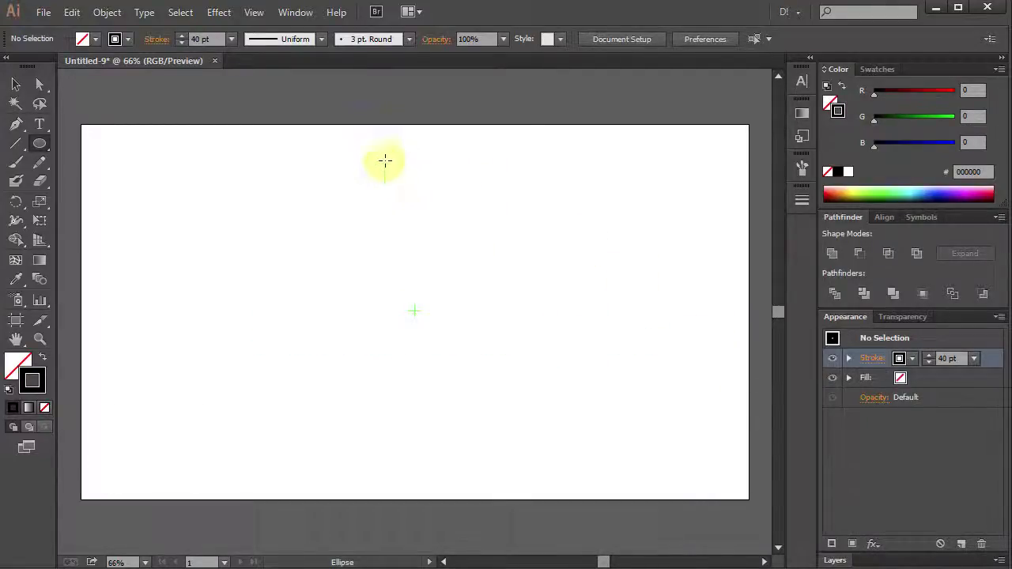
Step: Create a 600 × 600 px circle through the Ellipse dialog
click(338, 141)
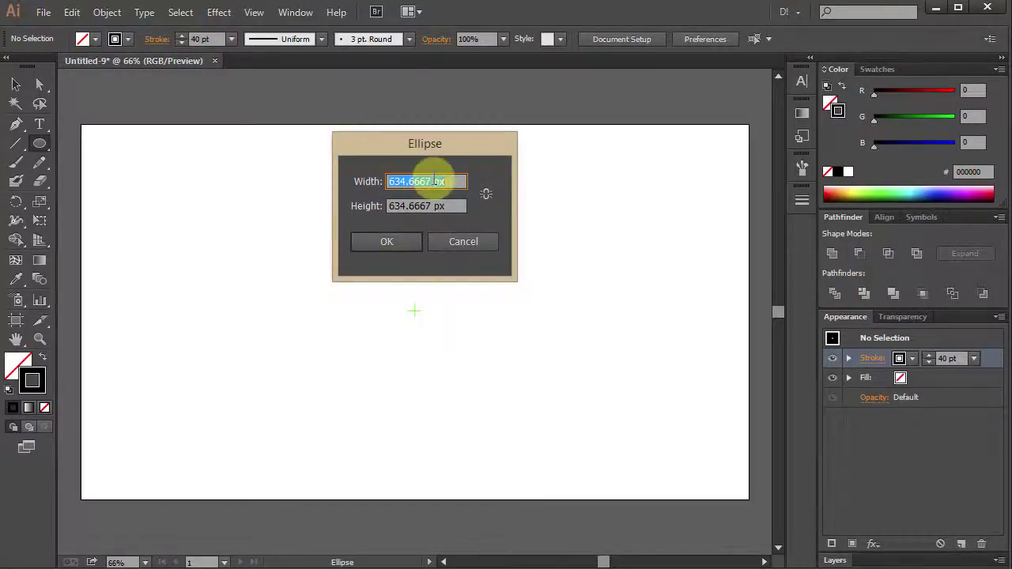
drag(434, 180, 377, 182)
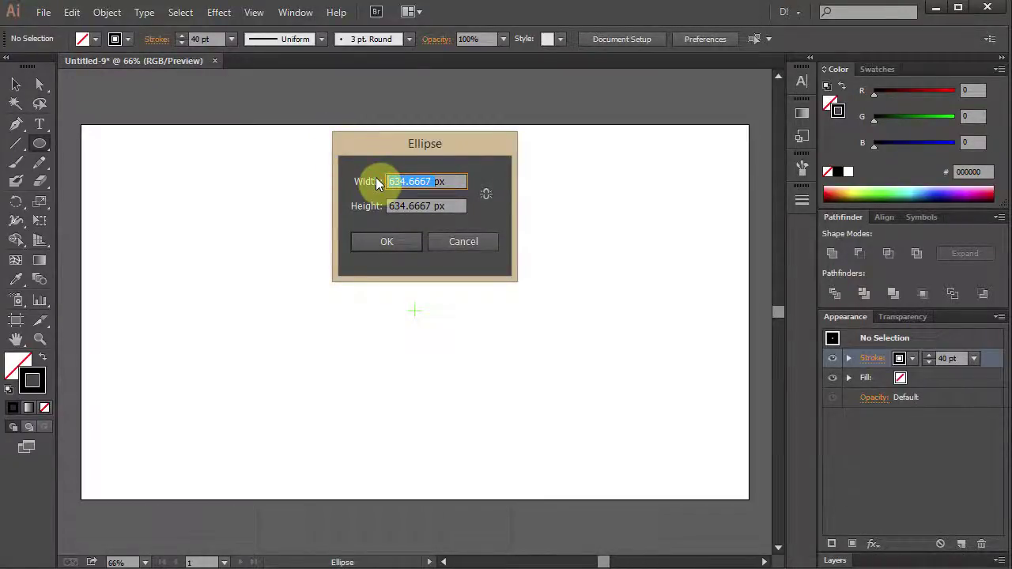
text(600)
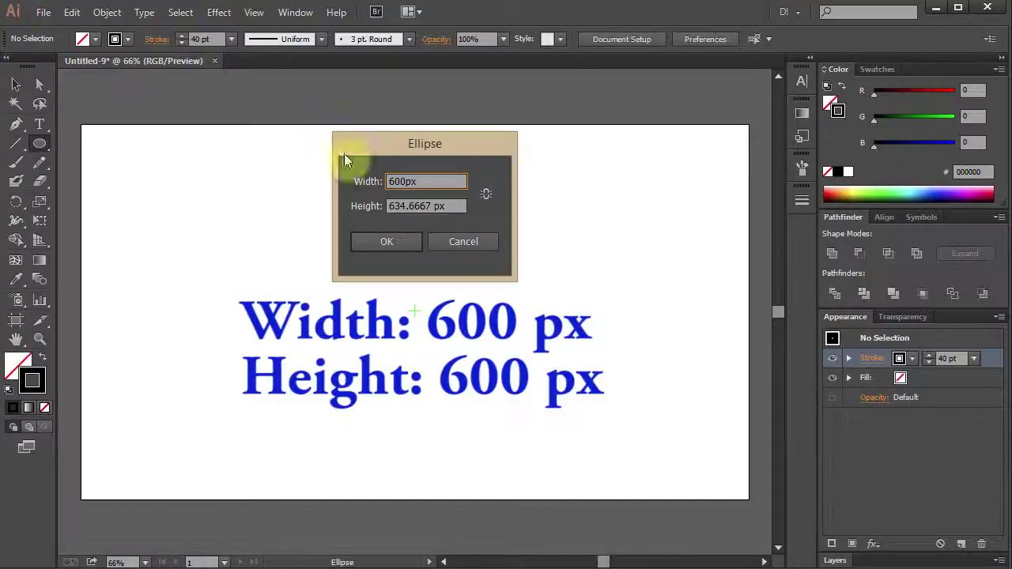
click(437, 205)
drag(436, 205, 368, 208)
text(600)
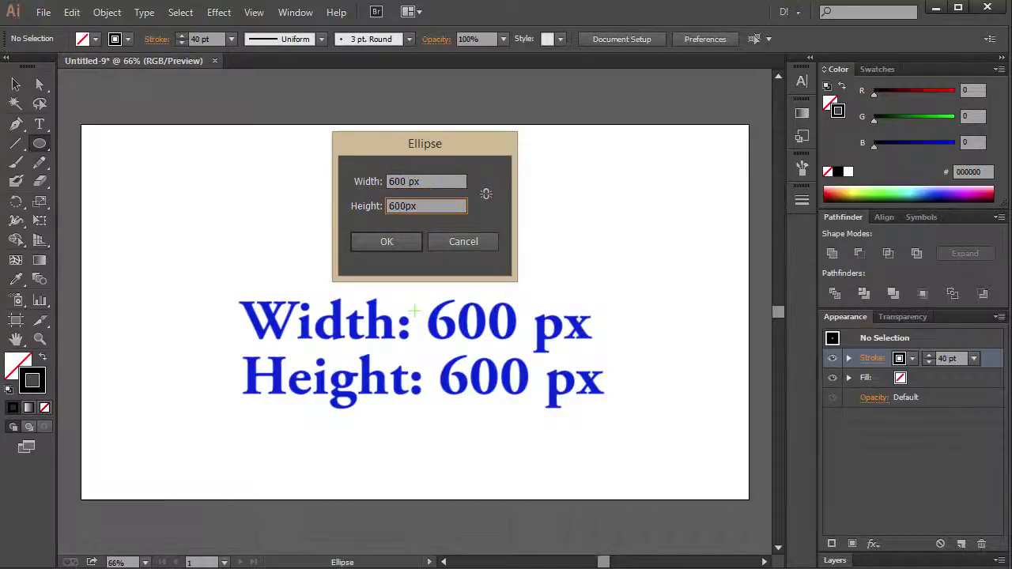
click(387, 241)
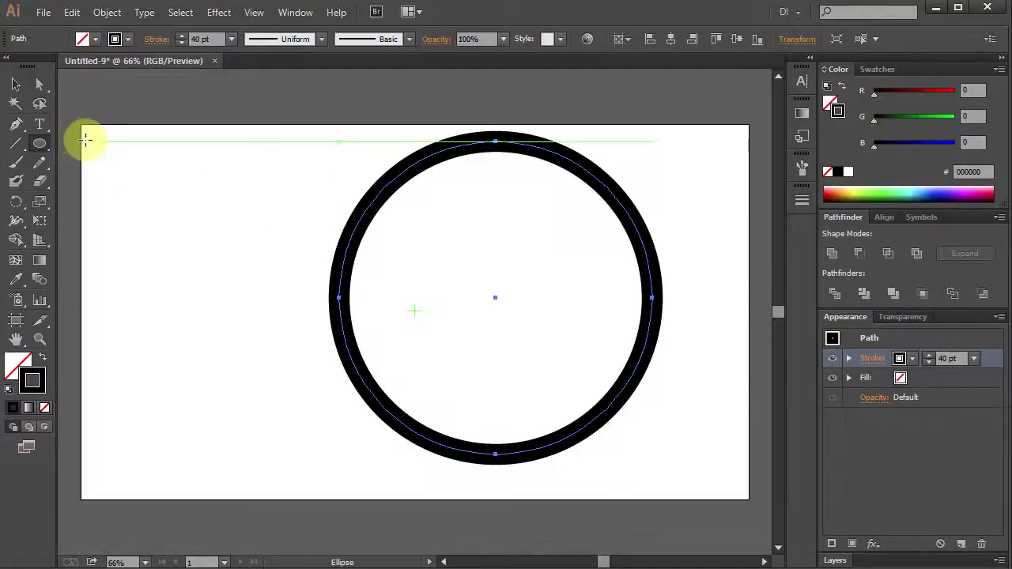
Step: Drag the circle onto the artboard's centre mark and deselect it
click(16, 84)
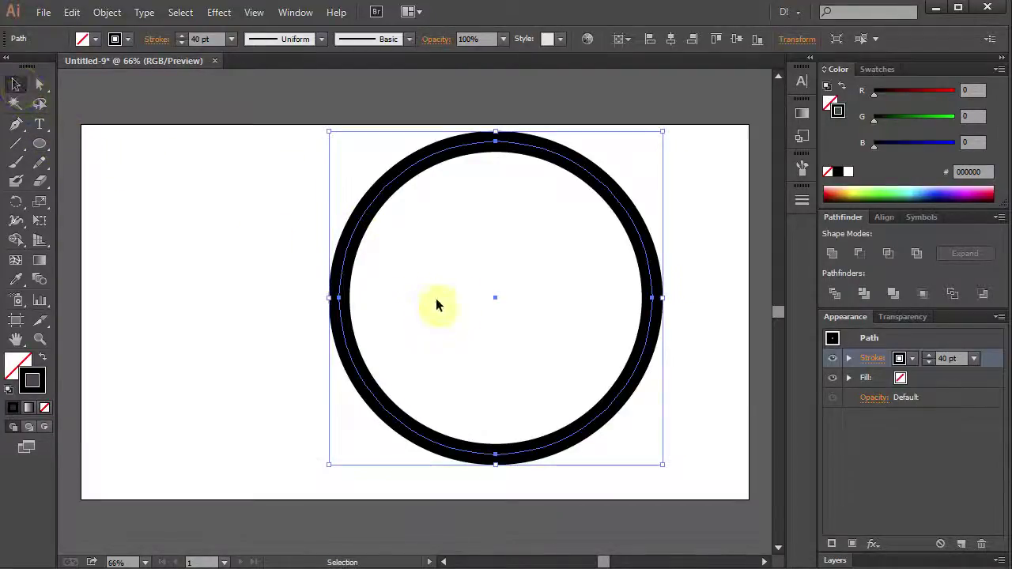
drag(497, 300, 413, 316)
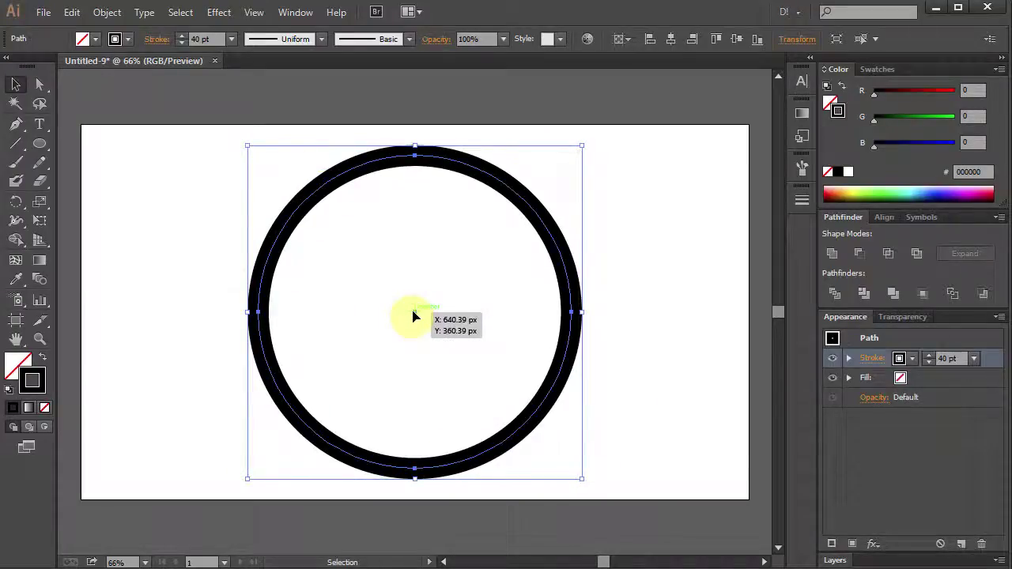
click(201, 186)
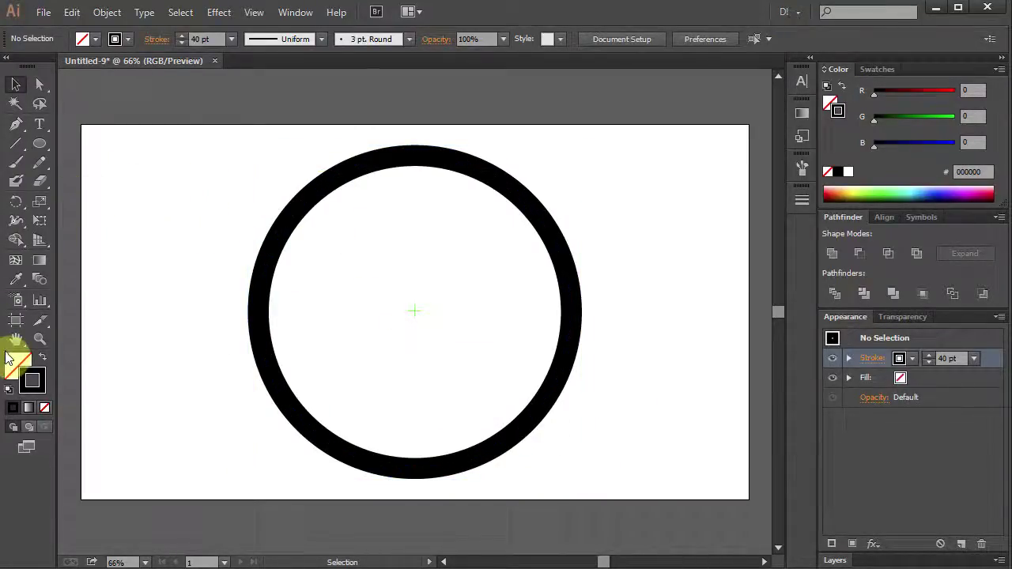
Step: Set the stroke to None and the fill to solid black
click(36, 383)
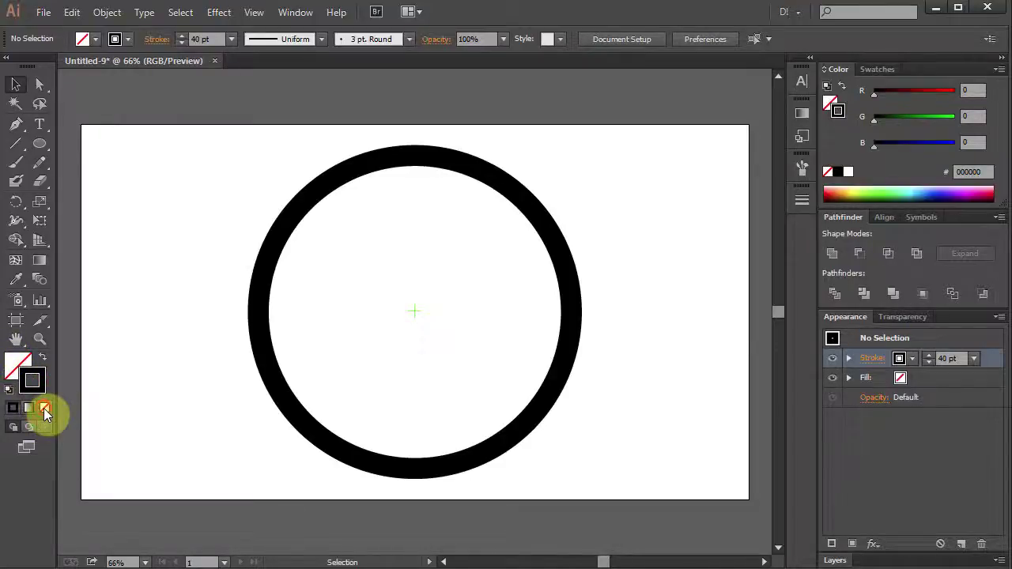
click(44, 407)
click(12, 364)
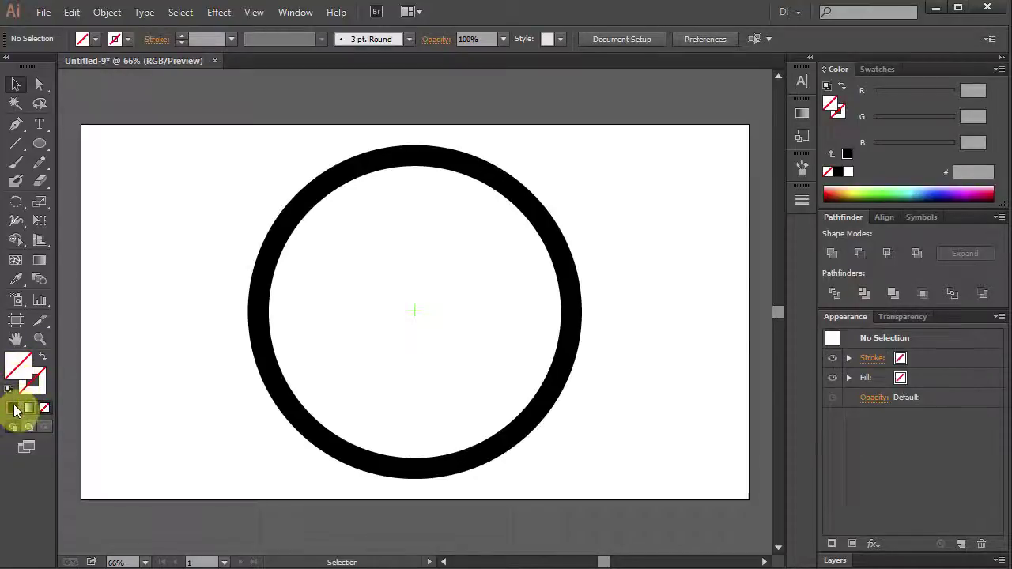
click(13, 408)
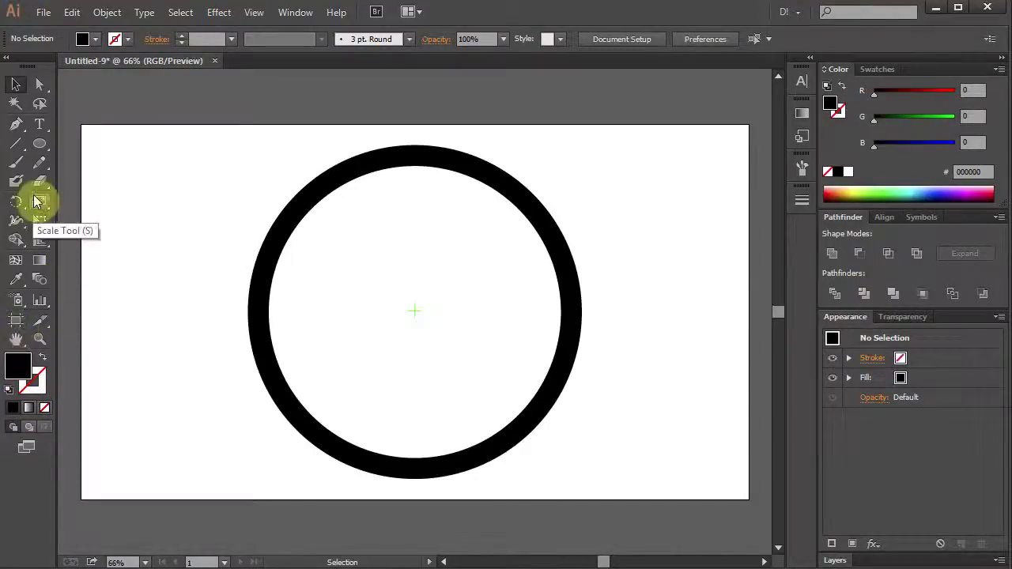
Step: Create a 40 × 600 px black rectangle on the left side of the artboard
drag(36, 144, 149, 144)
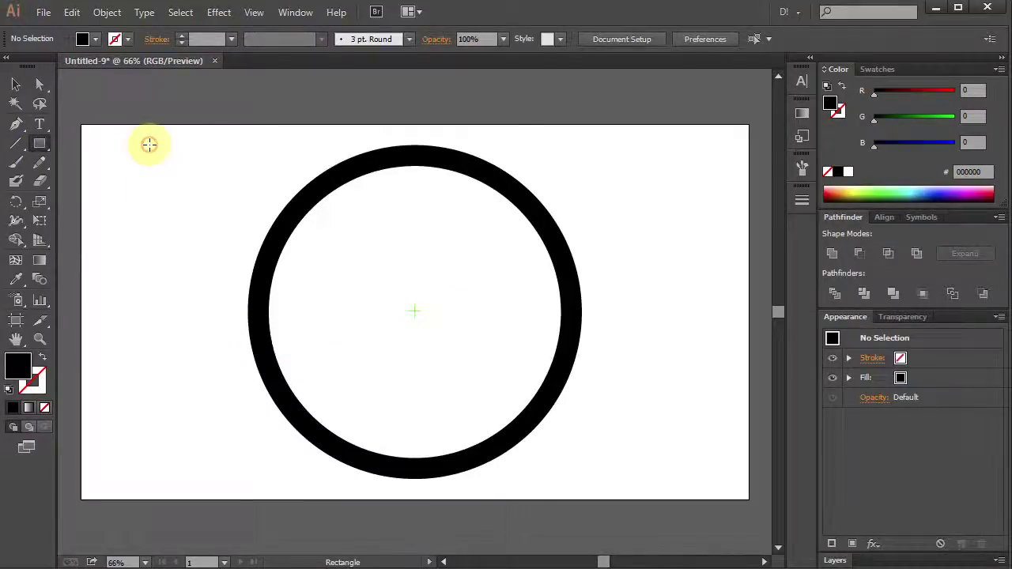
click(100, 157)
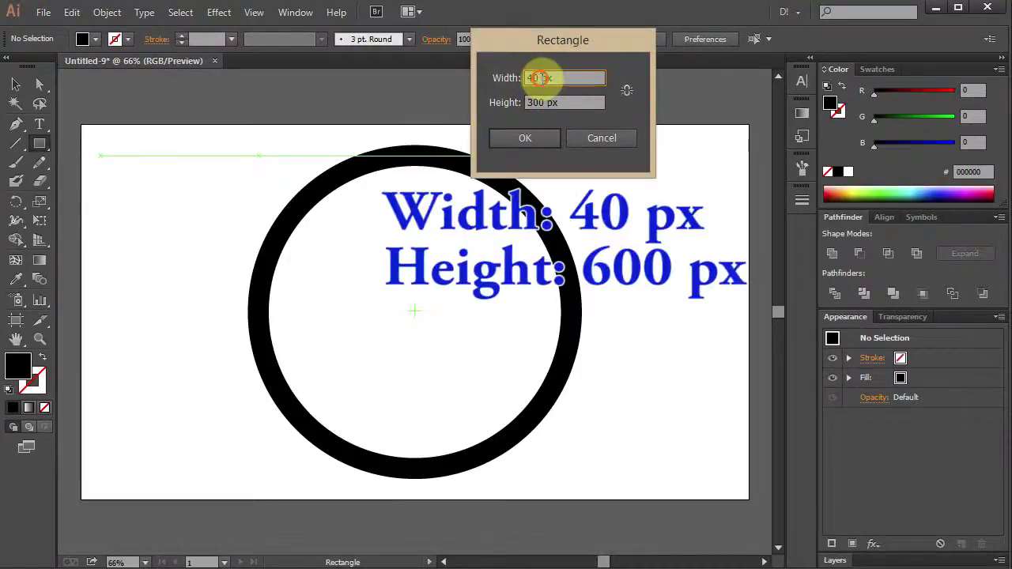
double_click(545, 102)
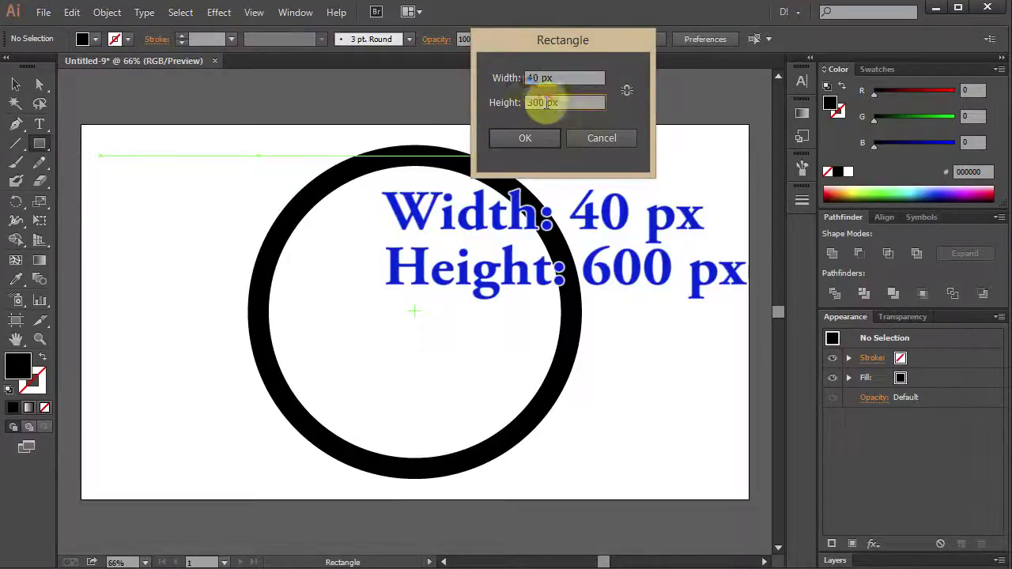
text(6)
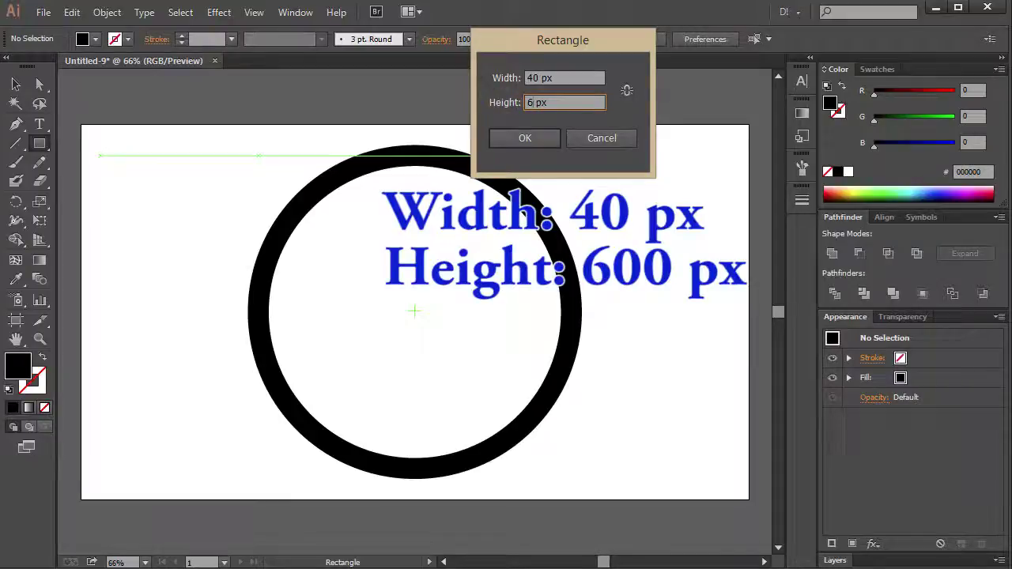
click(542, 137)
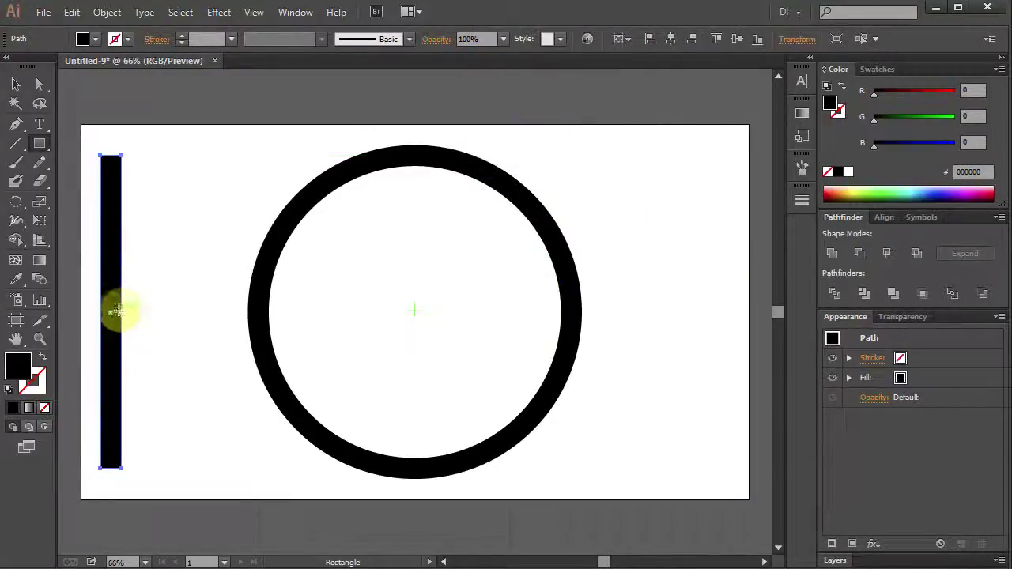
click(15, 86)
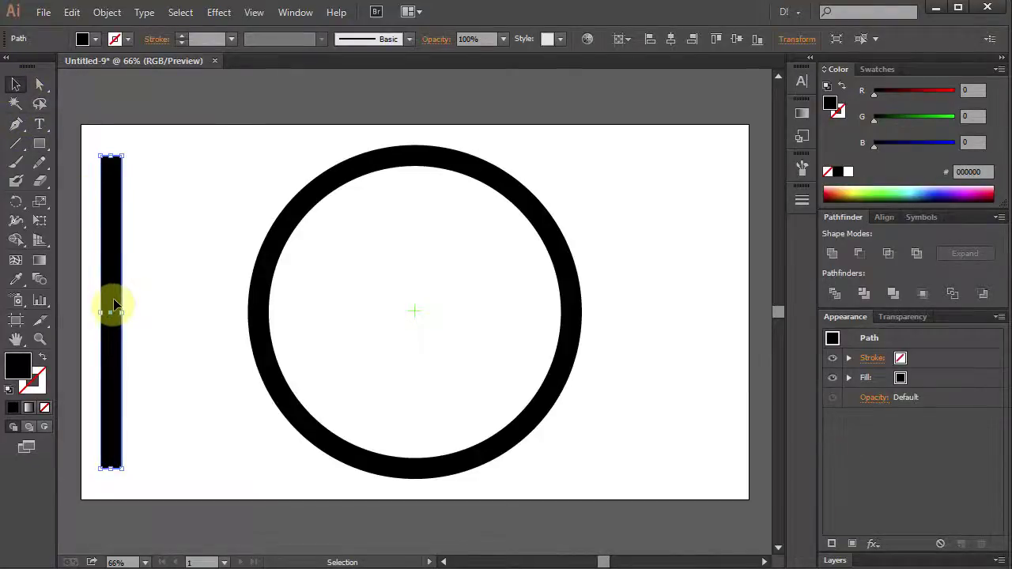
Step: Drag the tall bar onto the ring's centre, aligned vertically, and deselect it
drag(114, 309, 419, 305)
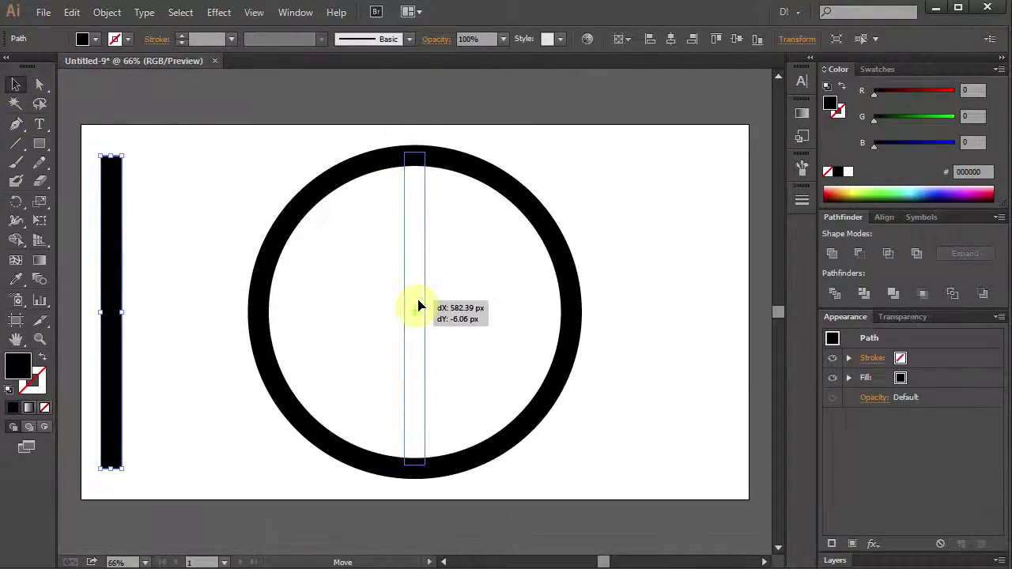
drag(419, 305, 419, 308)
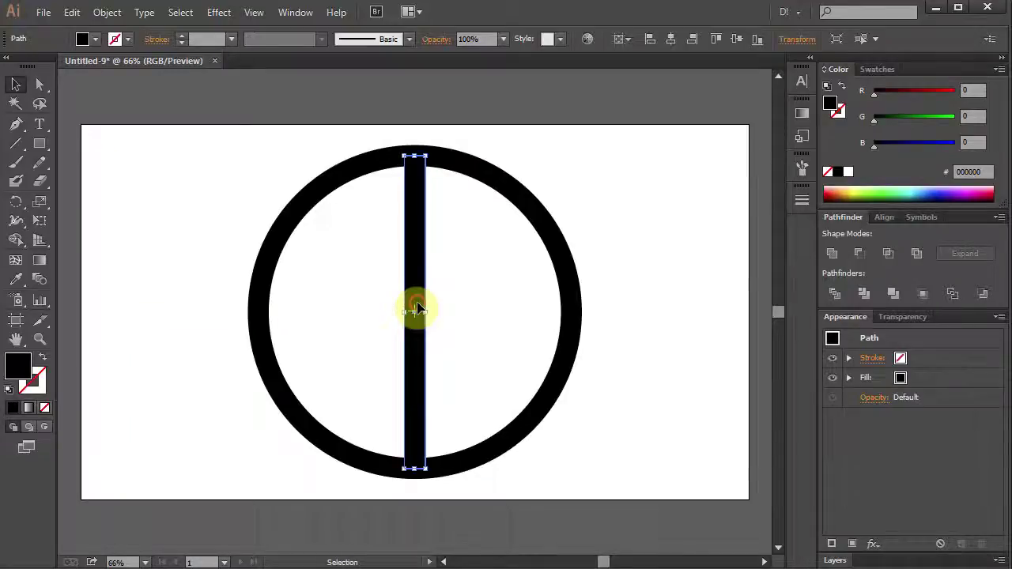
click(463, 307)
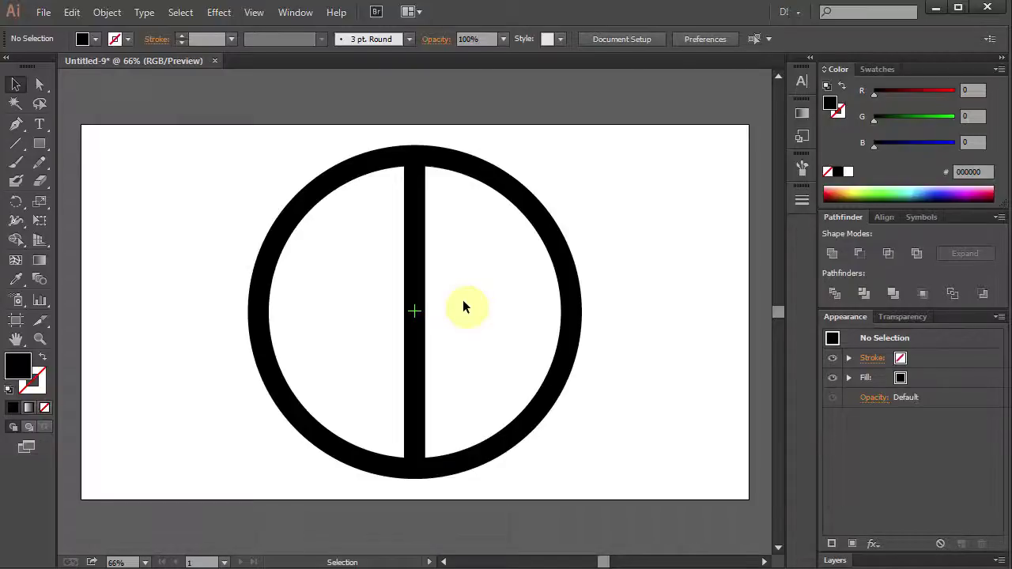
click(40, 143)
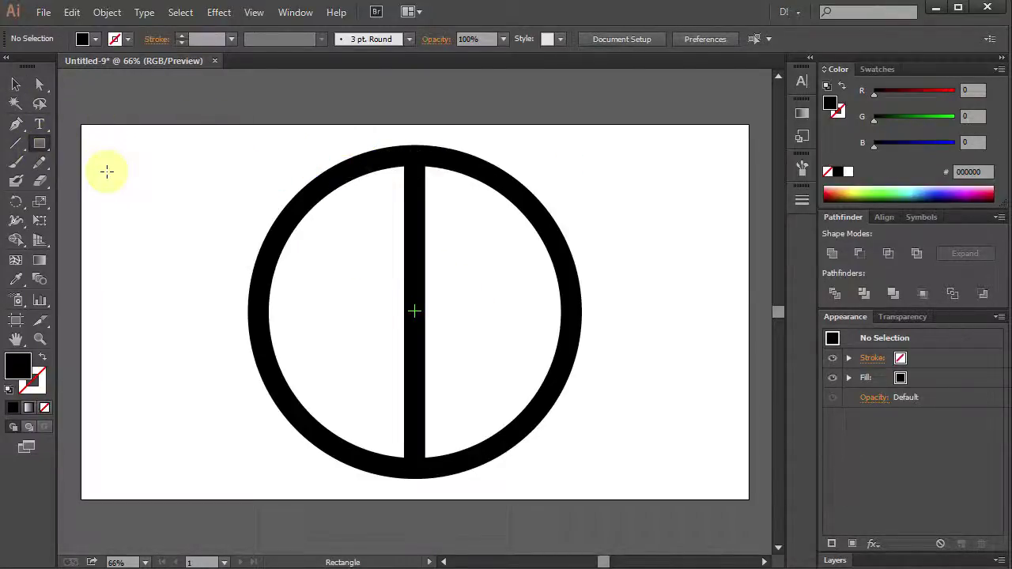
Step: Create a 40 × 300 px black rectangle at the artboard's upper left
click(105, 160)
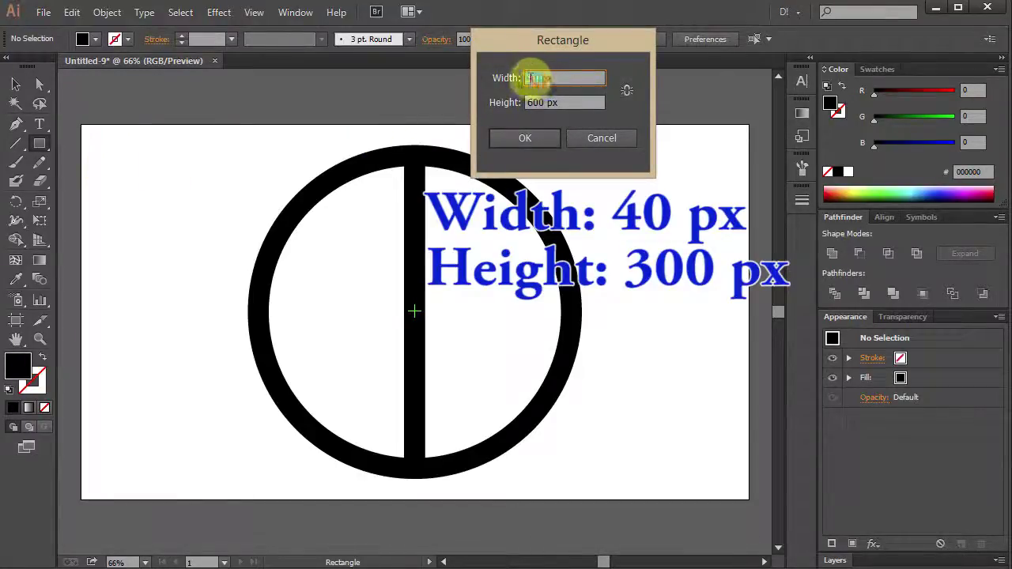
double_click(533, 103)
text(300)
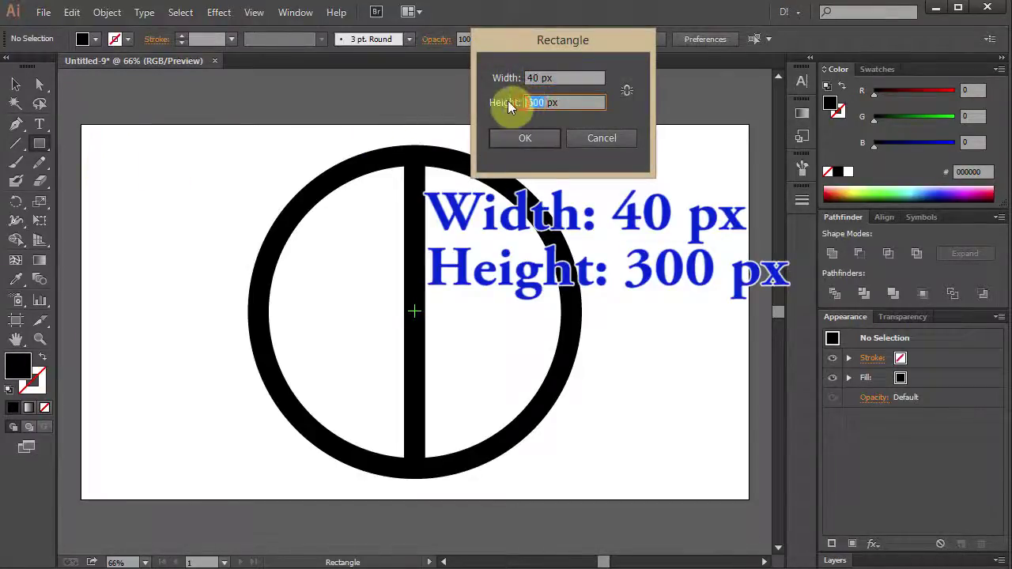
text(3)
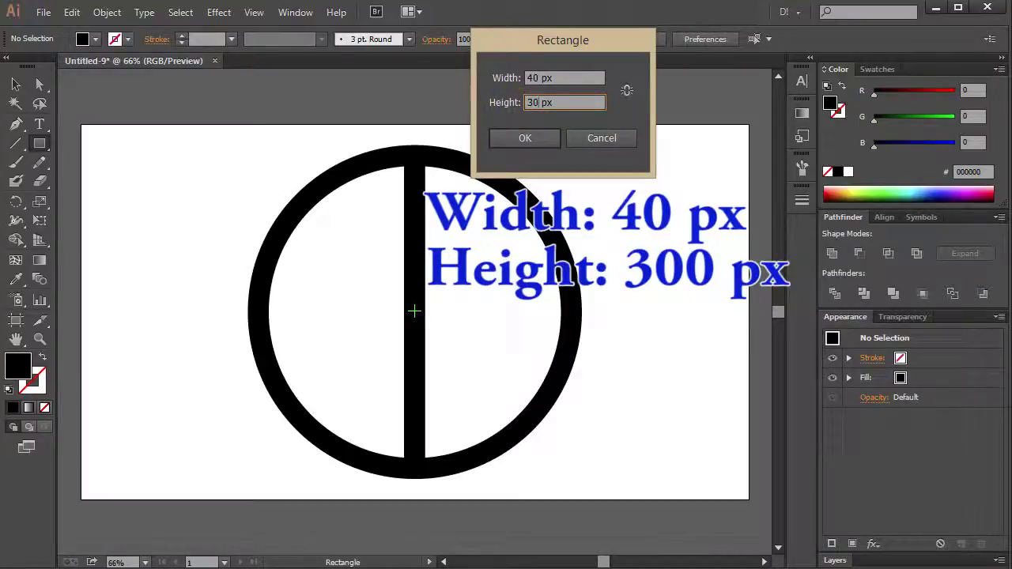
click(528, 139)
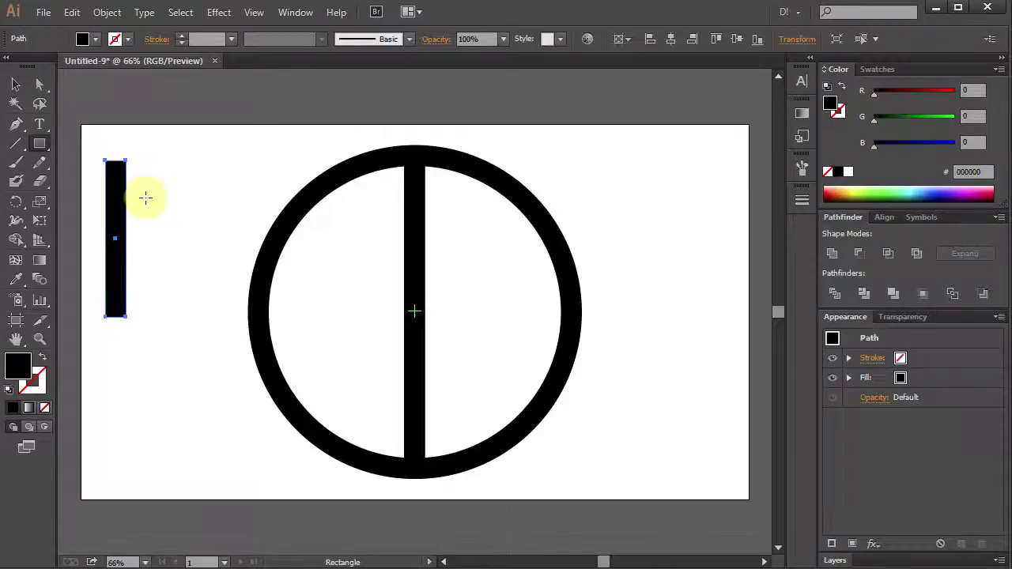
click(16, 84)
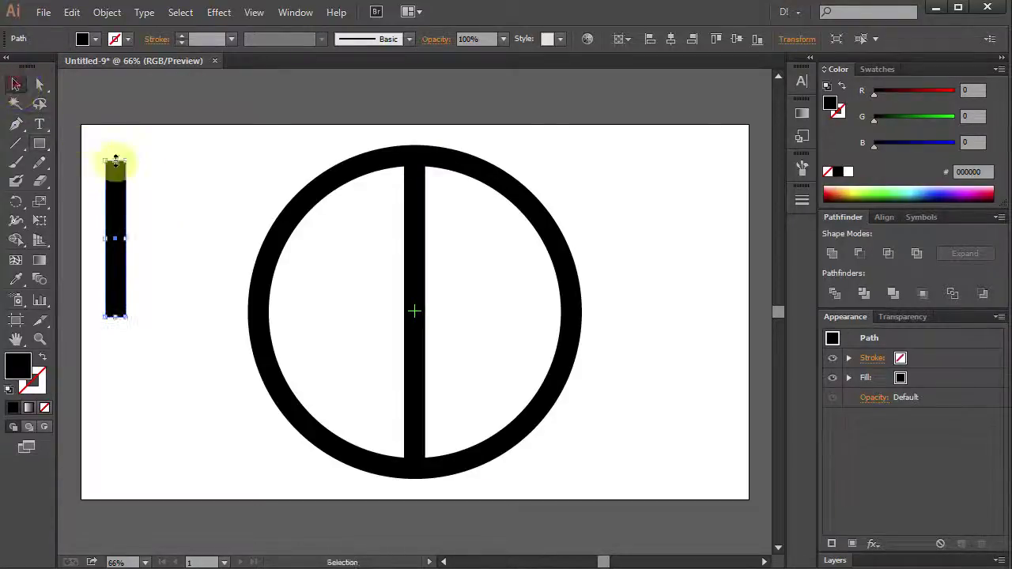
Step: Copy and paste the short bar, placing the copy directly below the original
click(121, 202)
key(ctrl+c)
key(a)
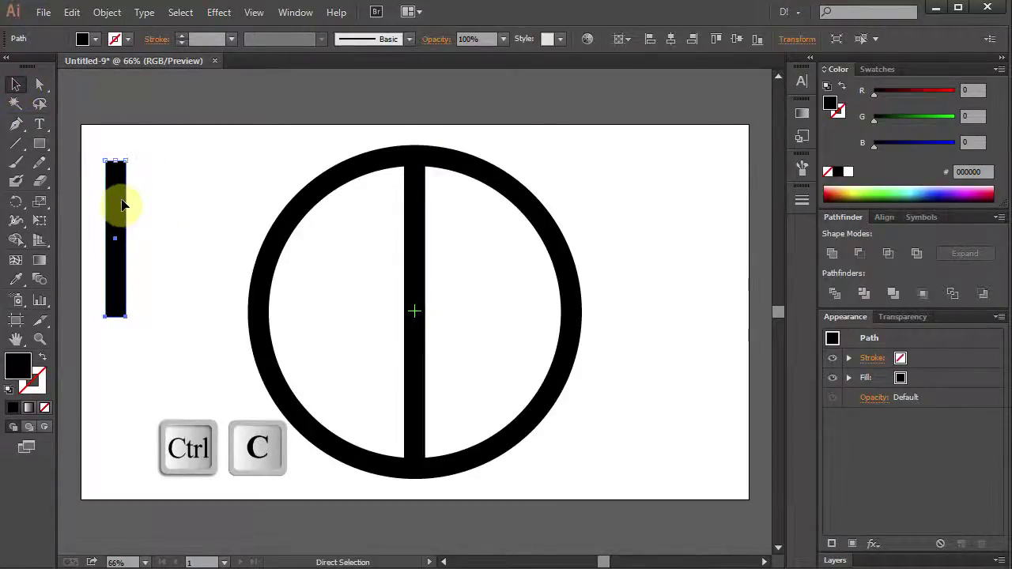
key(ctrl+v)
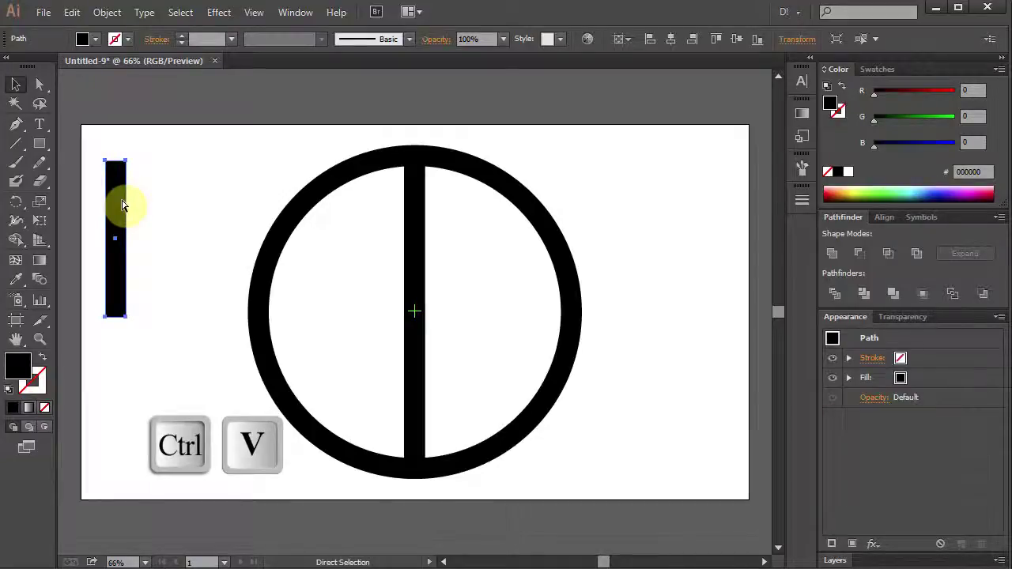
key(v)
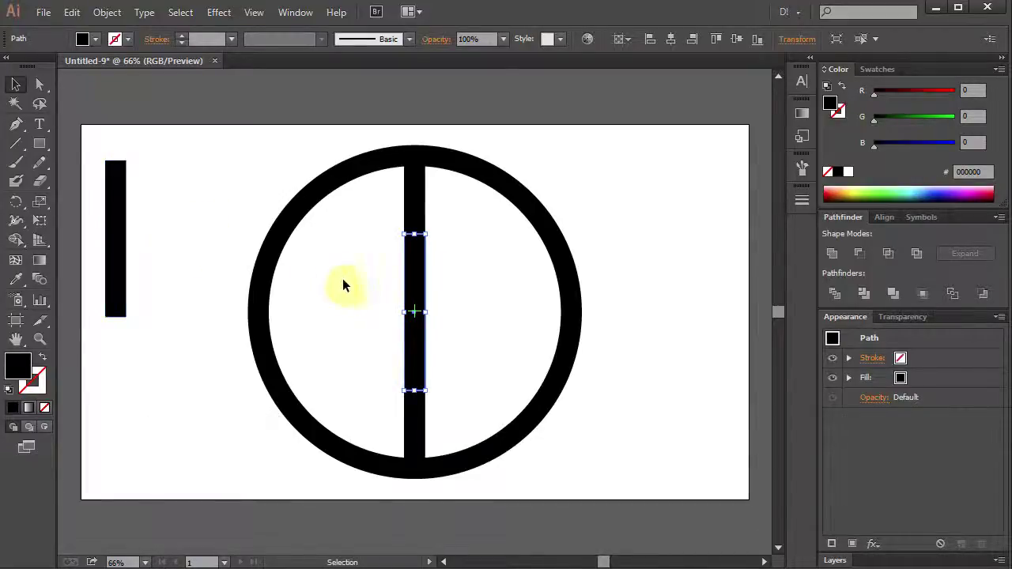
drag(413, 292, 116, 393)
click(173, 387)
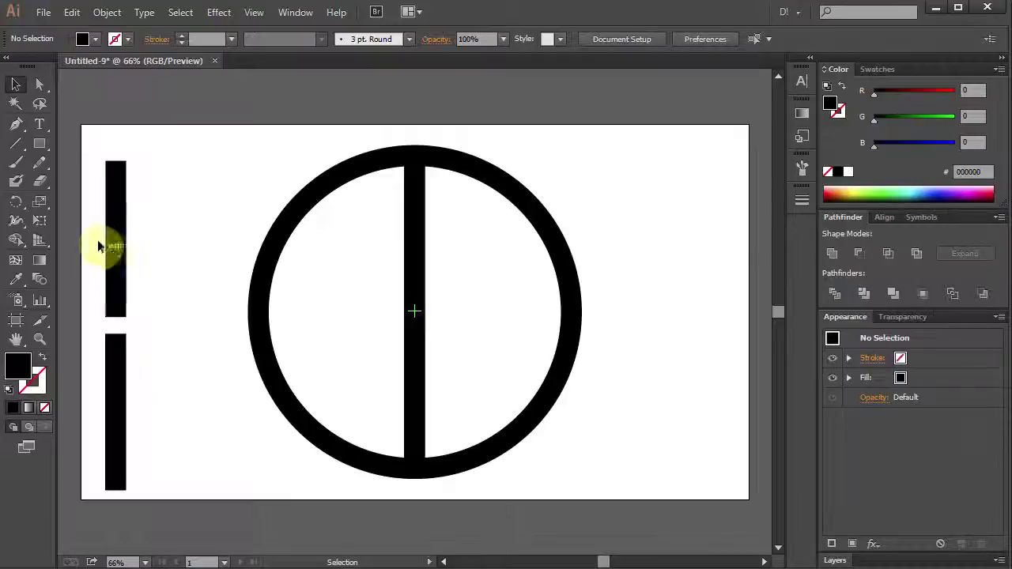
Step: Rotate the upper short bar by 45° with the Rotate dialog
click(114, 227)
key(r)
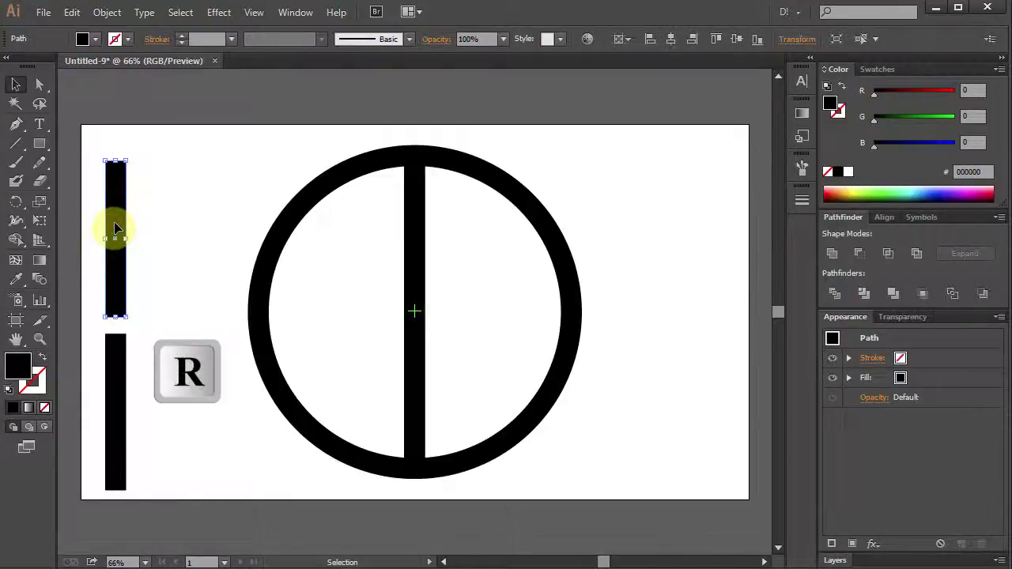
key(Return)
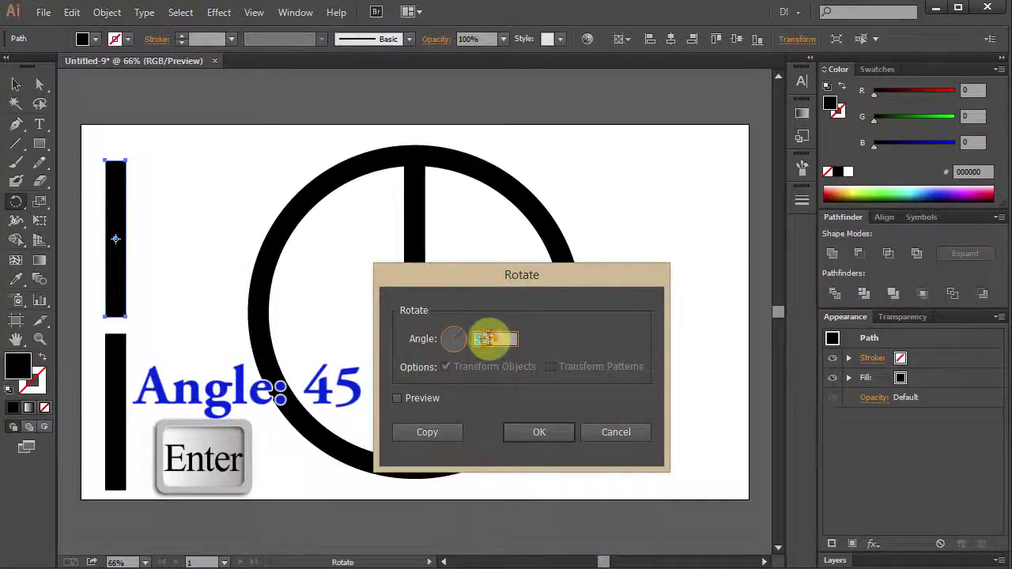
click(397, 400)
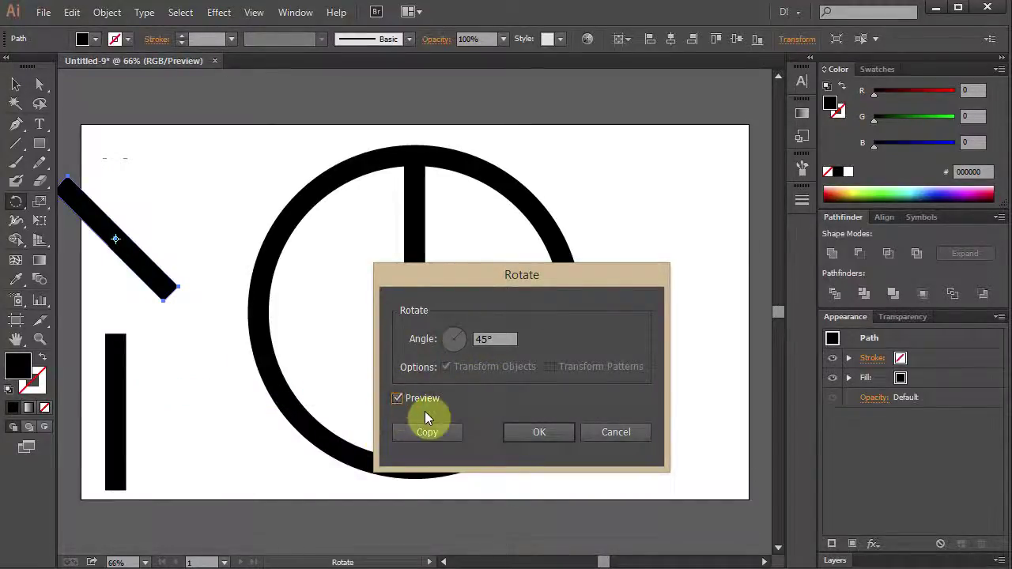
click(523, 433)
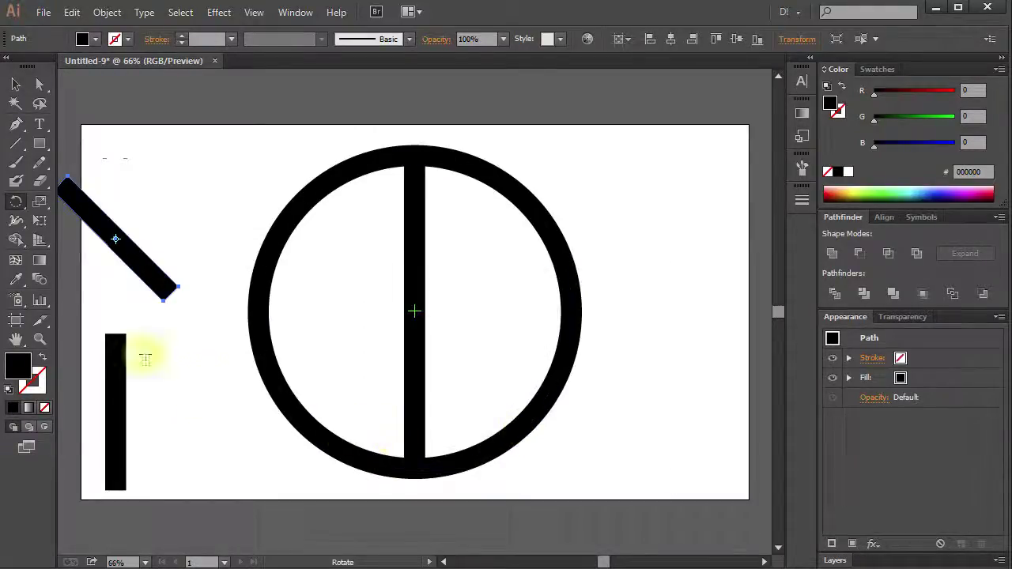
Step: Rotate the lower short bar by -45° with the Rotate dialog
click(16, 85)
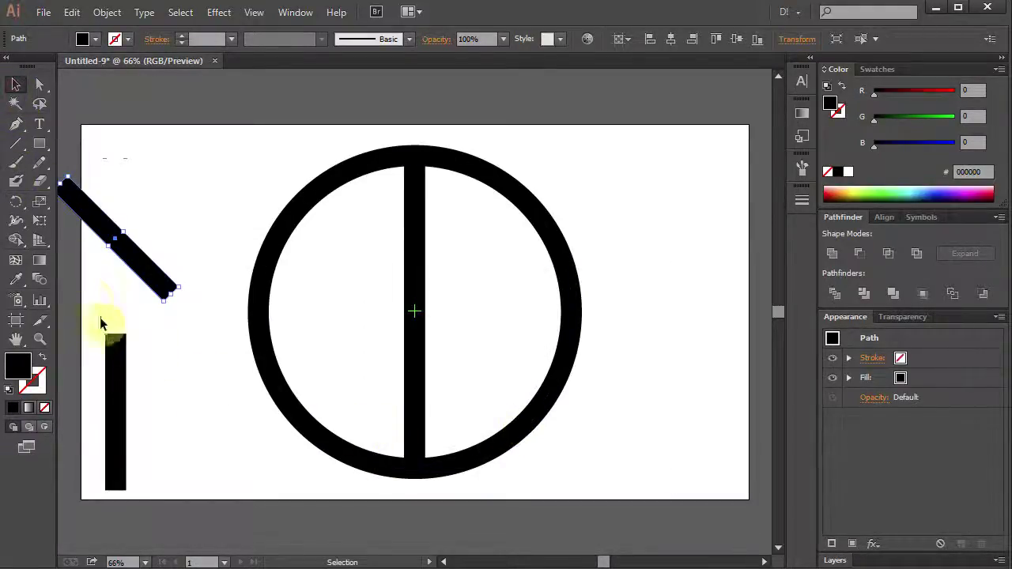
click(122, 392)
key(r)
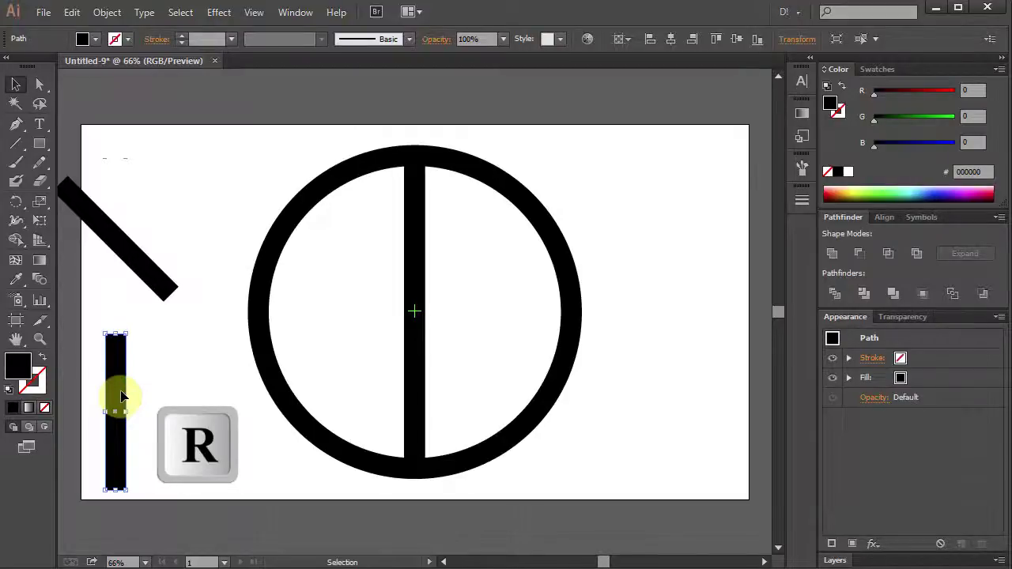
key(Return)
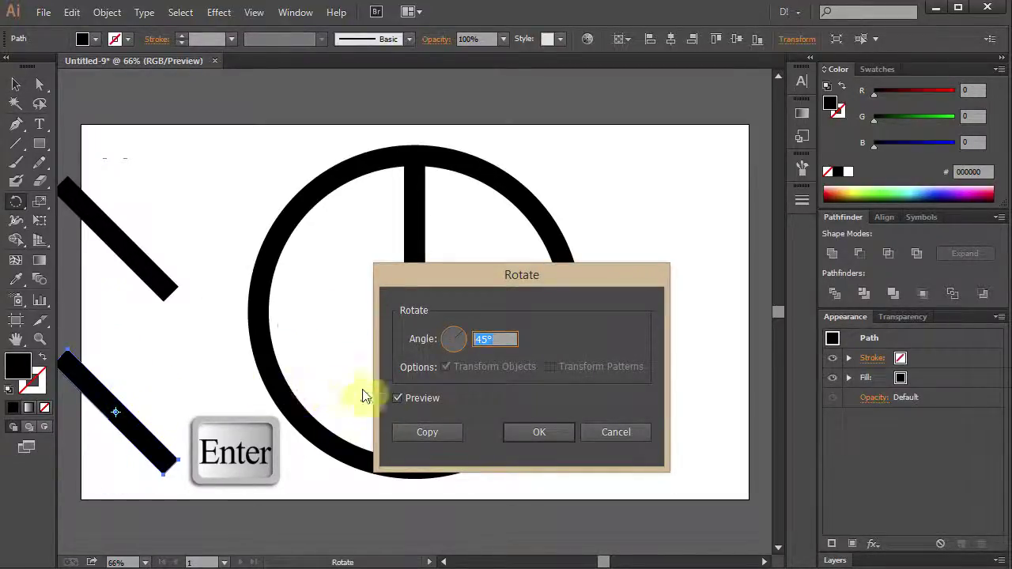
click(397, 398)
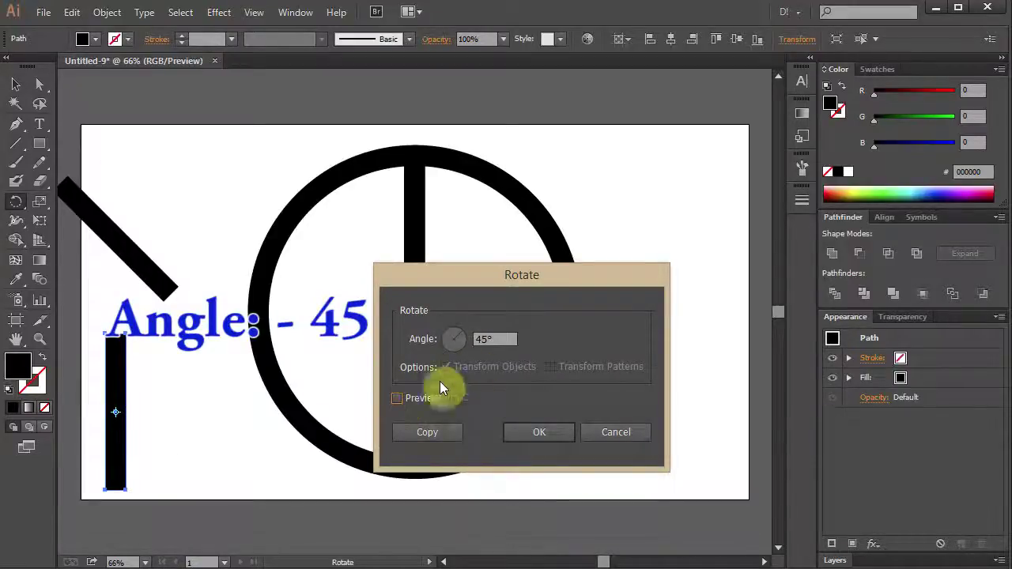
click(476, 341)
click(476, 339)
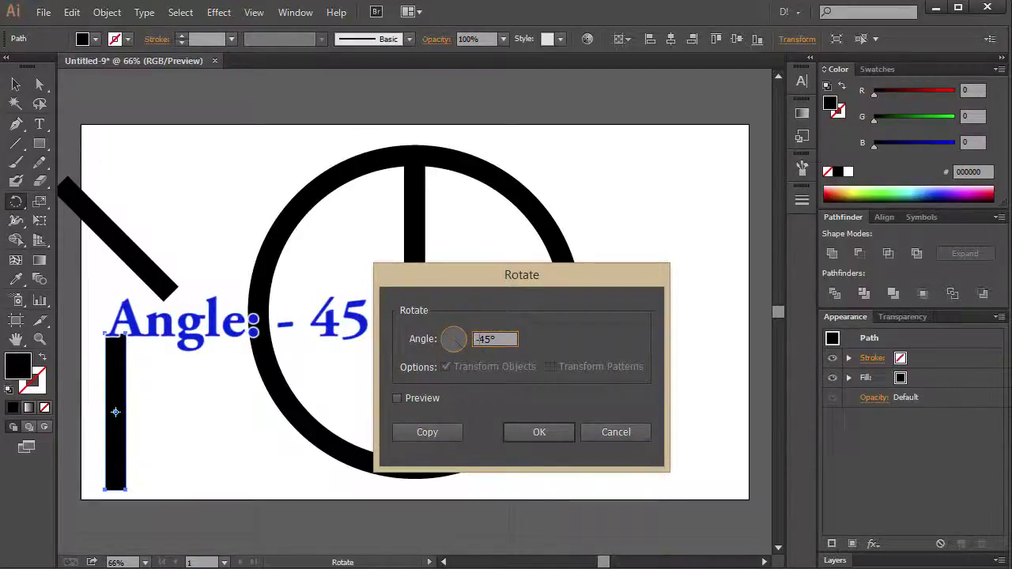
click(396, 397)
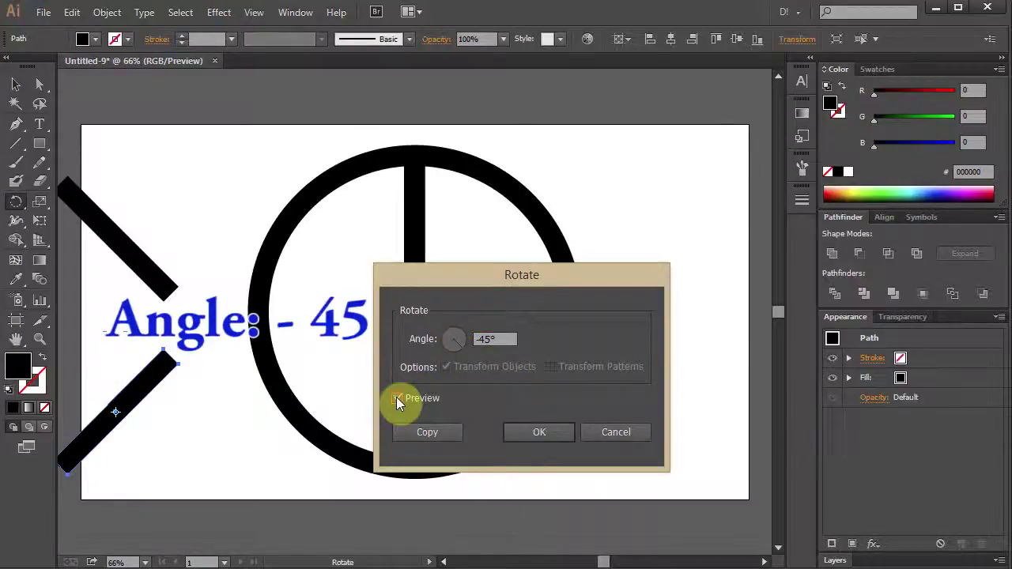
click(522, 436)
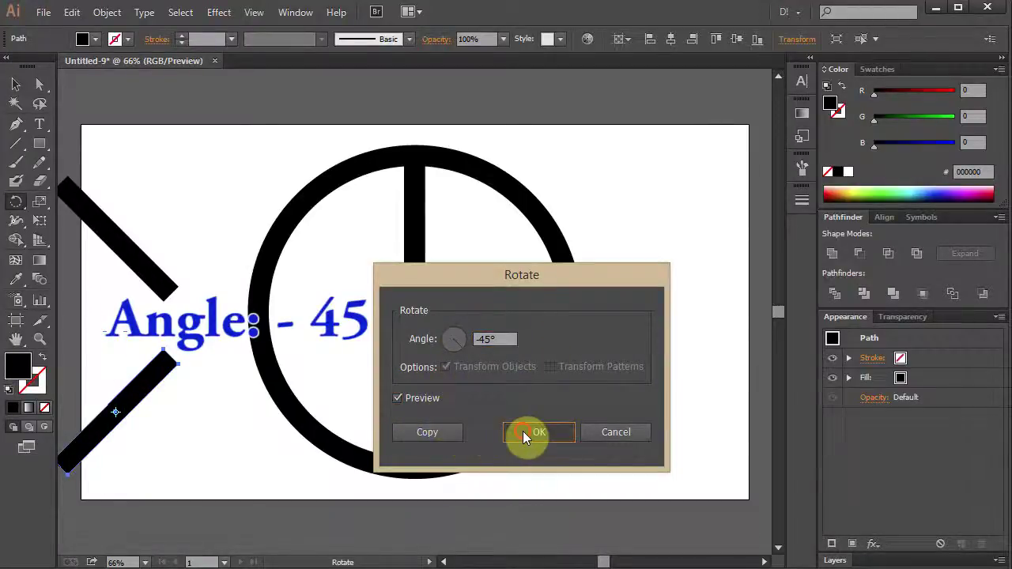
Step: Drag the two diagonal bars together to form an inverted V chevron
click(16, 84)
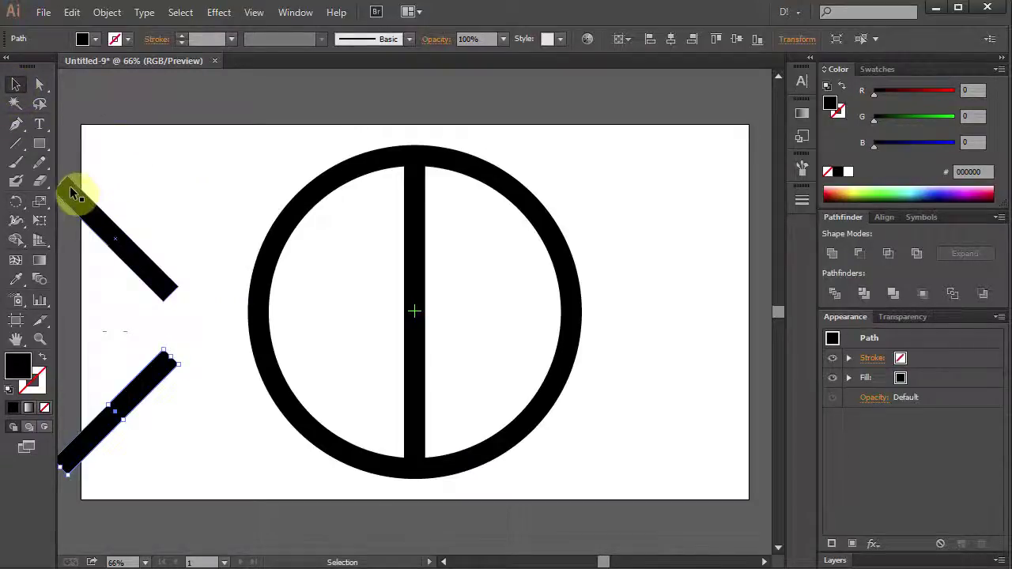
drag(74, 192, 165, 364)
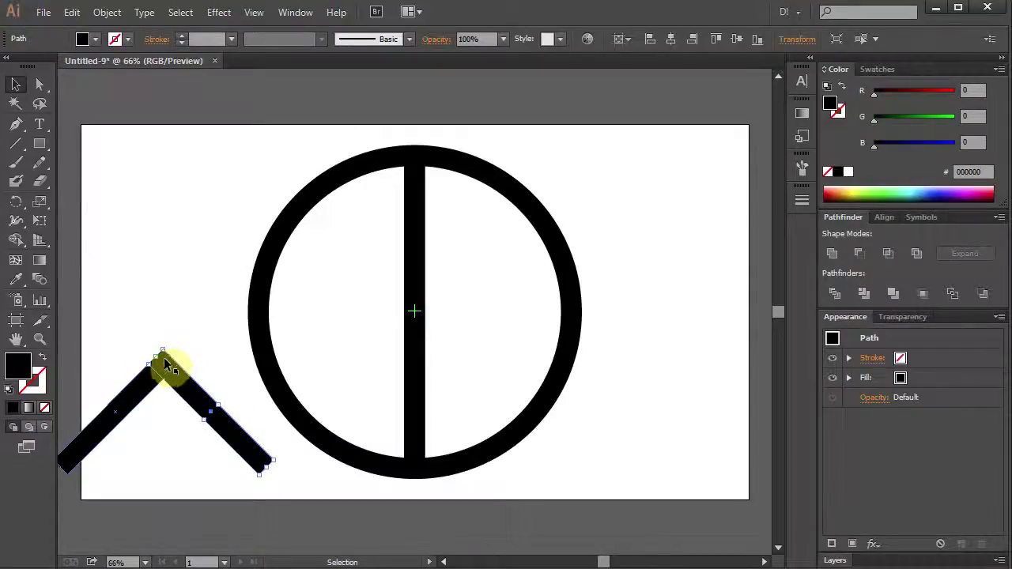
click(162, 330)
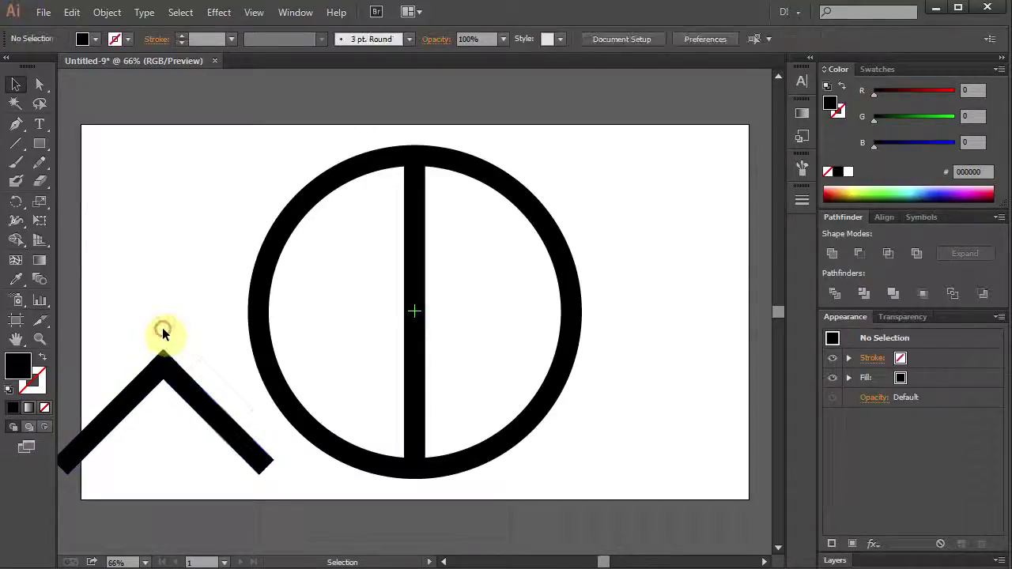
Step: Zoom in on the chevron apex, nudge the left arm flush with the right, then fit the artboard
click(39, 339)
drag(128, 330, 192, 405)
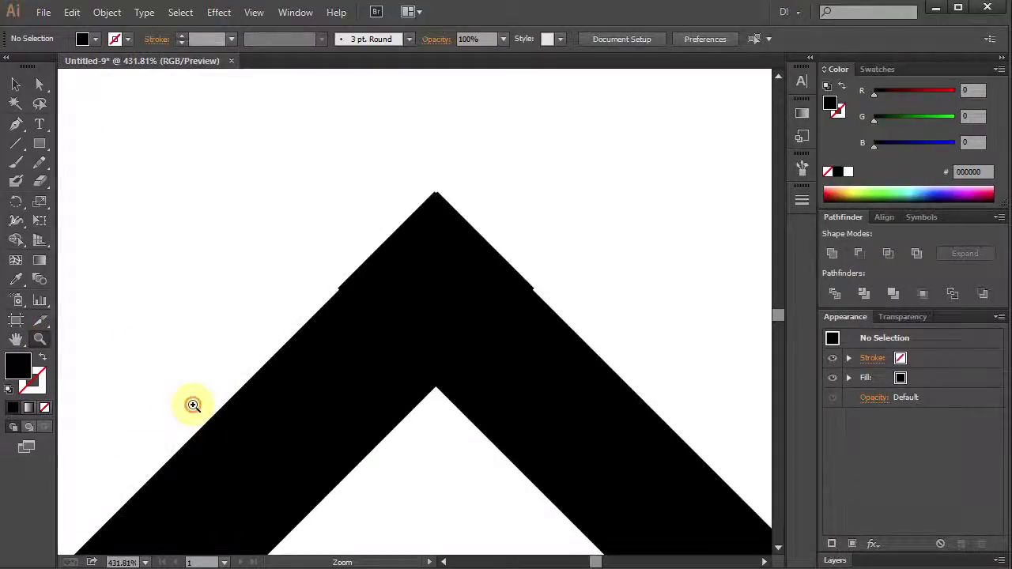
click(14, 89)
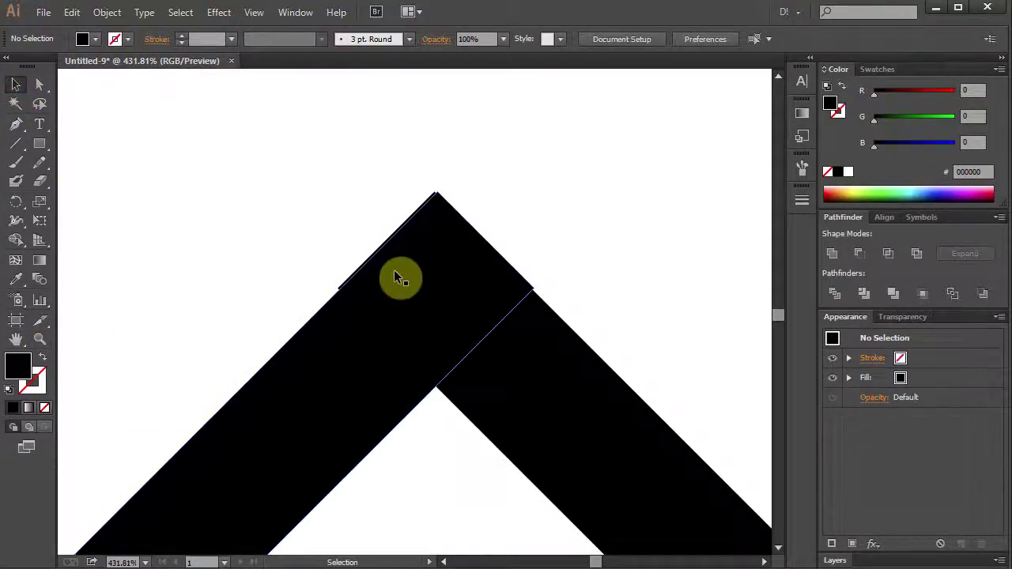
drag(440, 250, 434, 252)
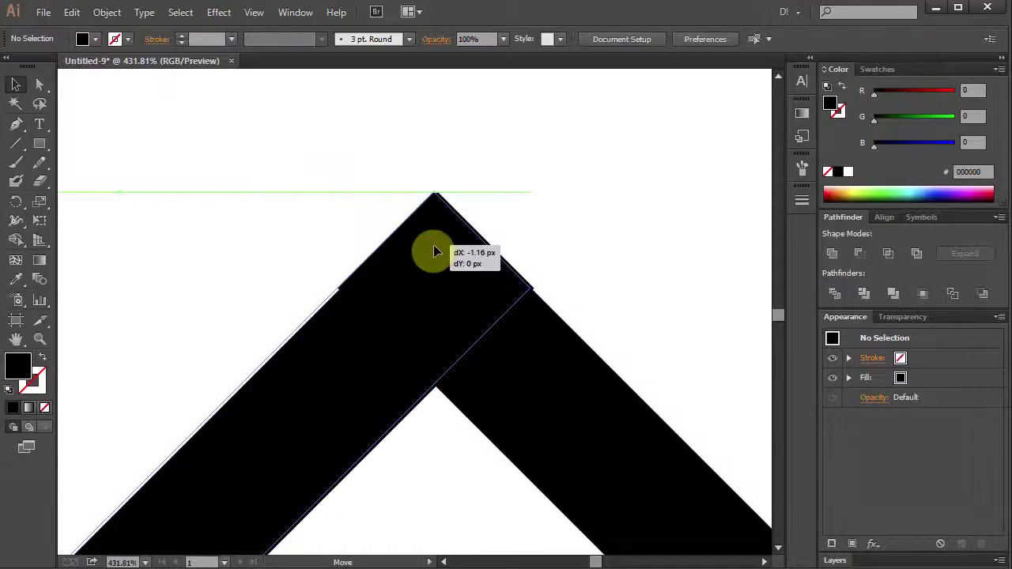
drag(434, 252, 430, 253)
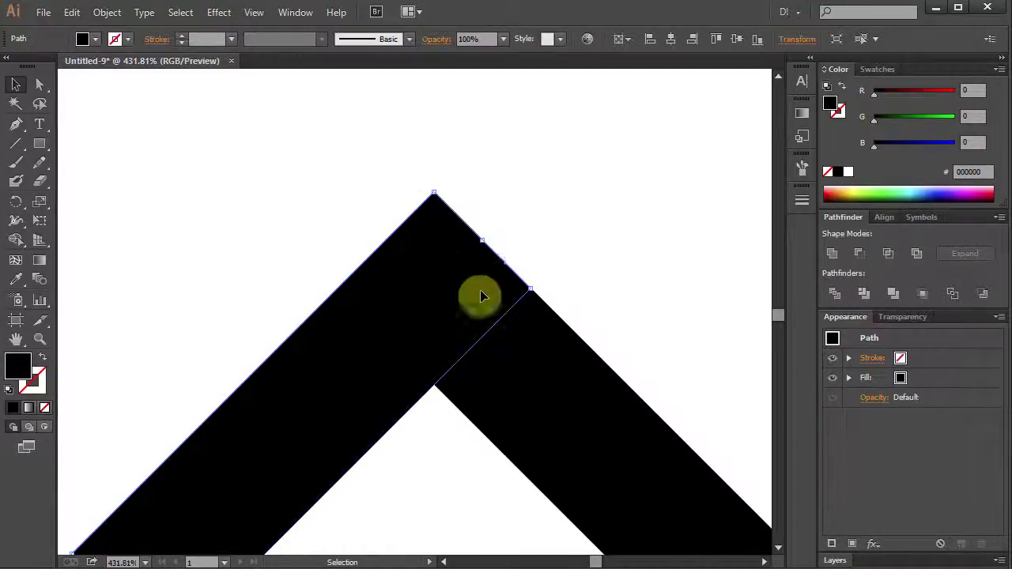
key(ctrl+0)
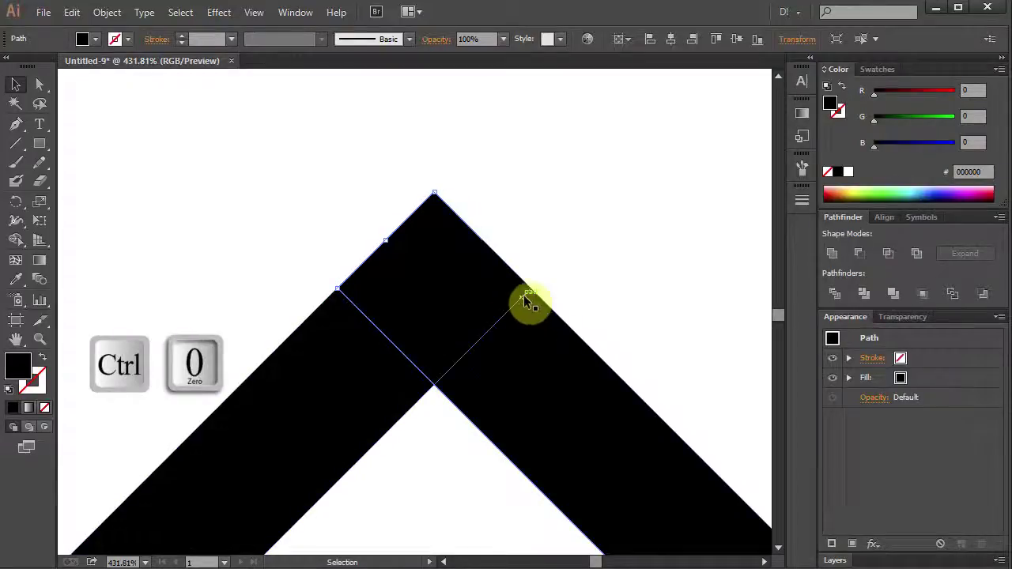
click(595, 248)
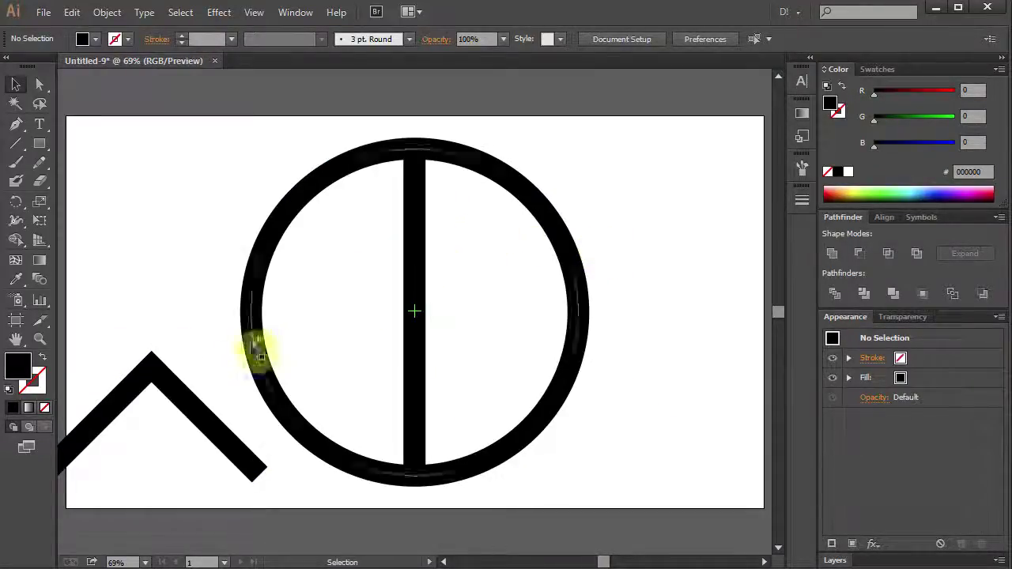
Step: Unite both chevron arms with Pathfinder and move the shape into the circle as the legs
drag(102, 338, 212, 443)
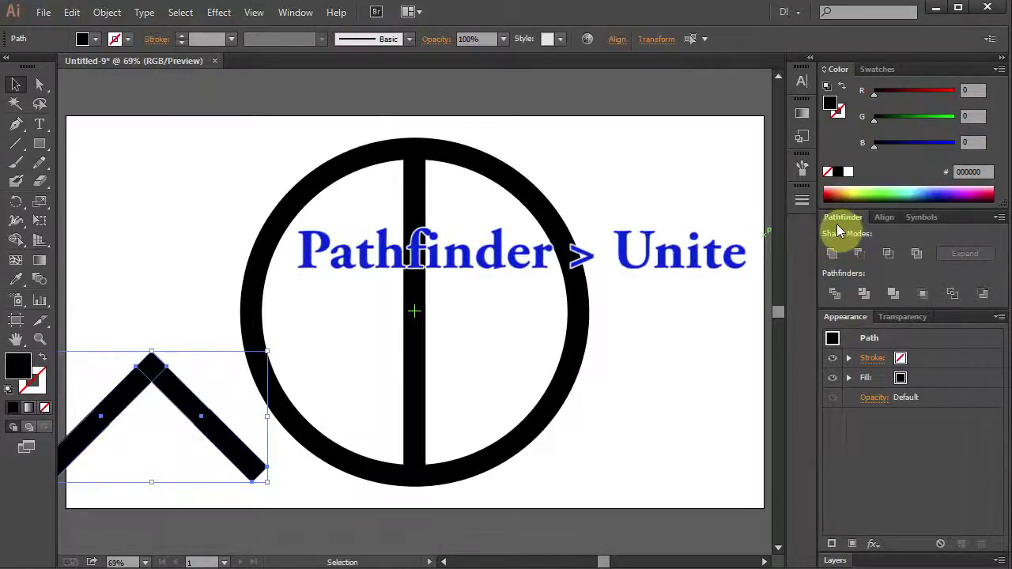
click(833, 254)
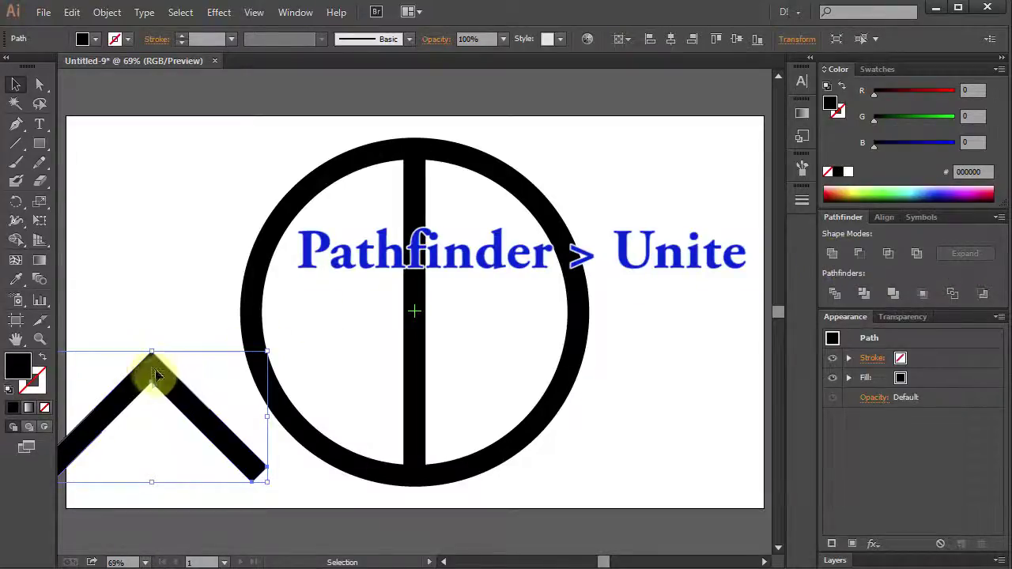
drag(152, 370, 415, 331)
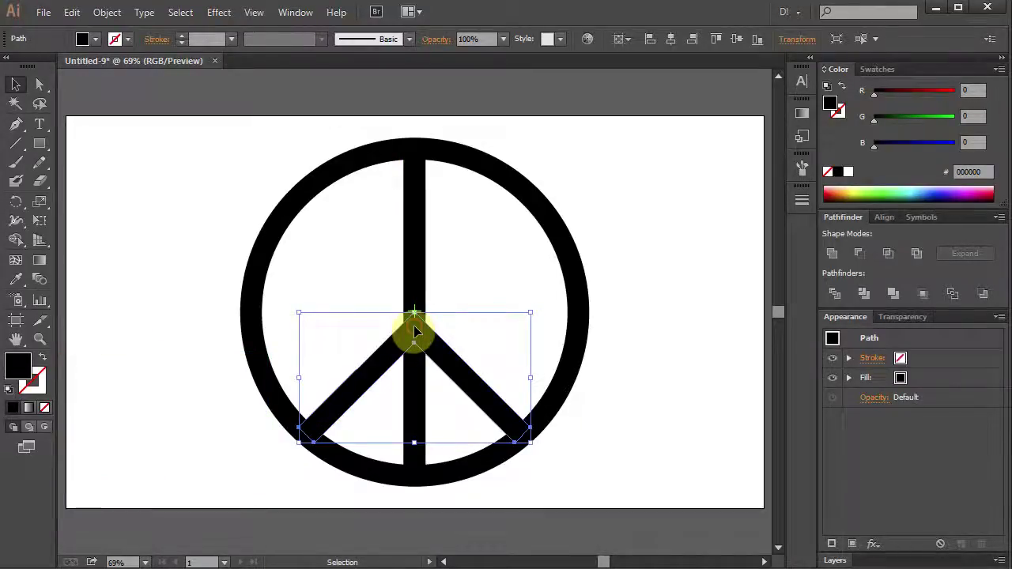
click(636, 316)
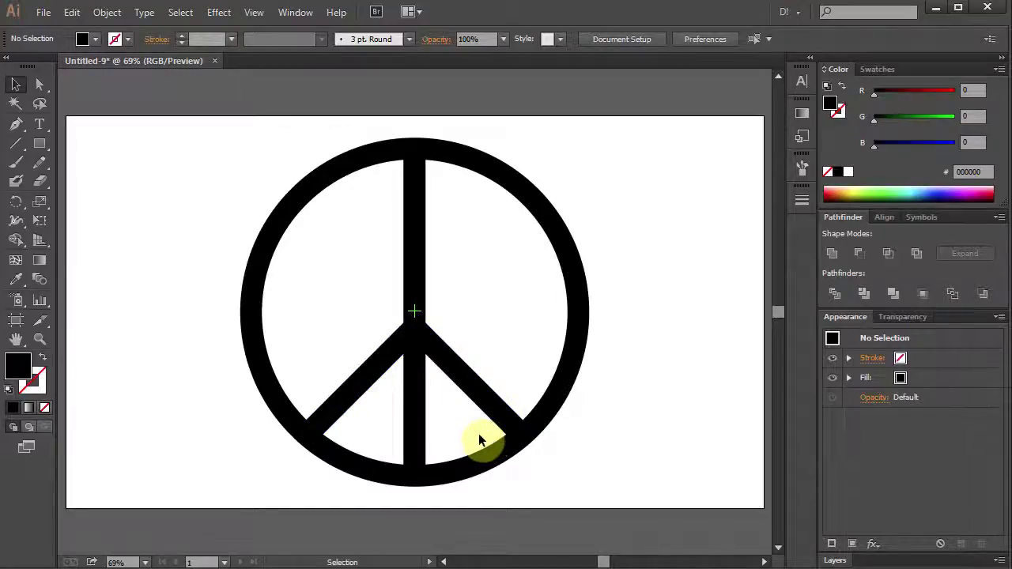
Step: Select the whole peace sign and Object > Expand its fill and stroke into outline shapes
key(ctrl+a)
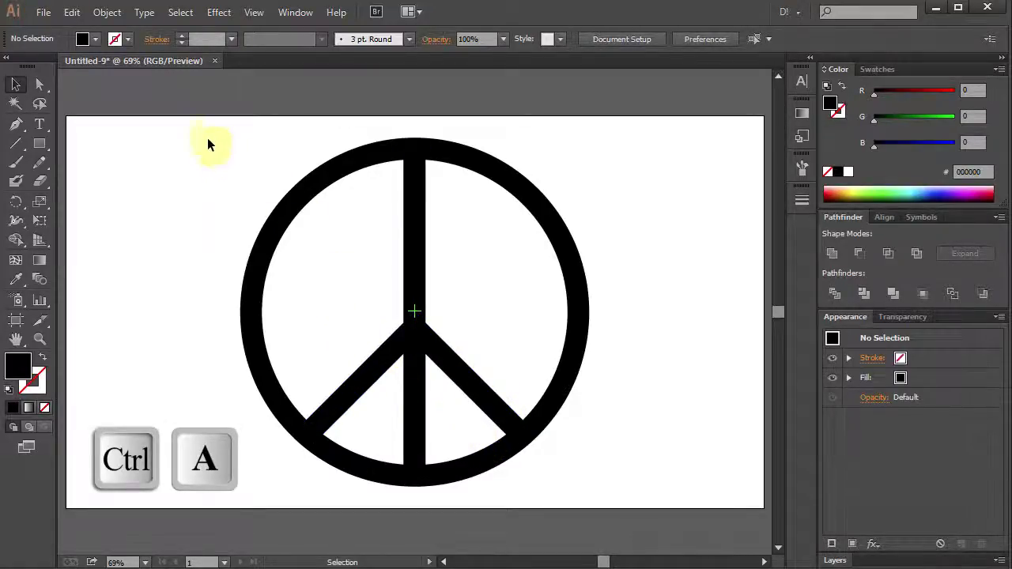
drag(208, 121, 619, 513)
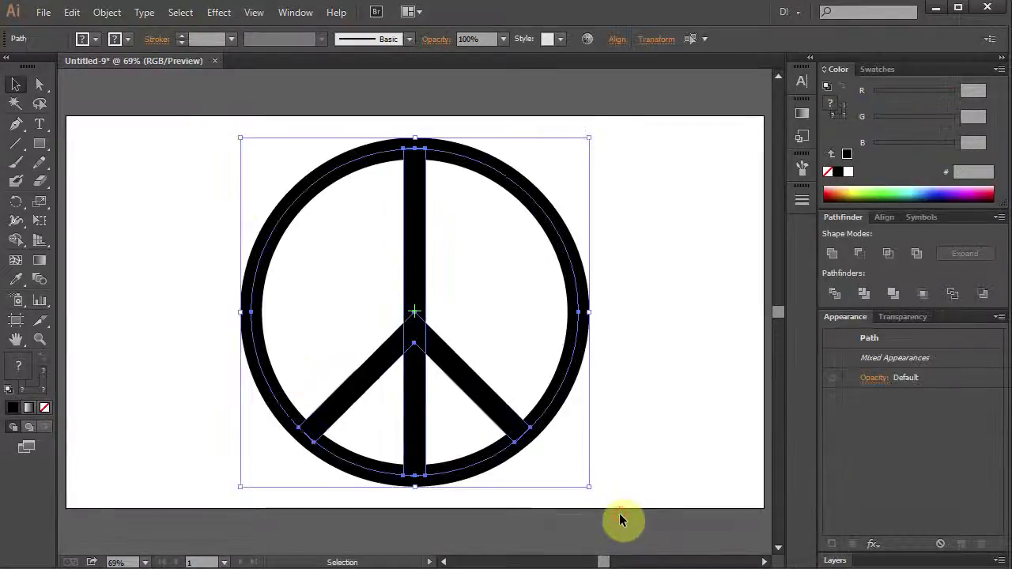
click(107, 12)
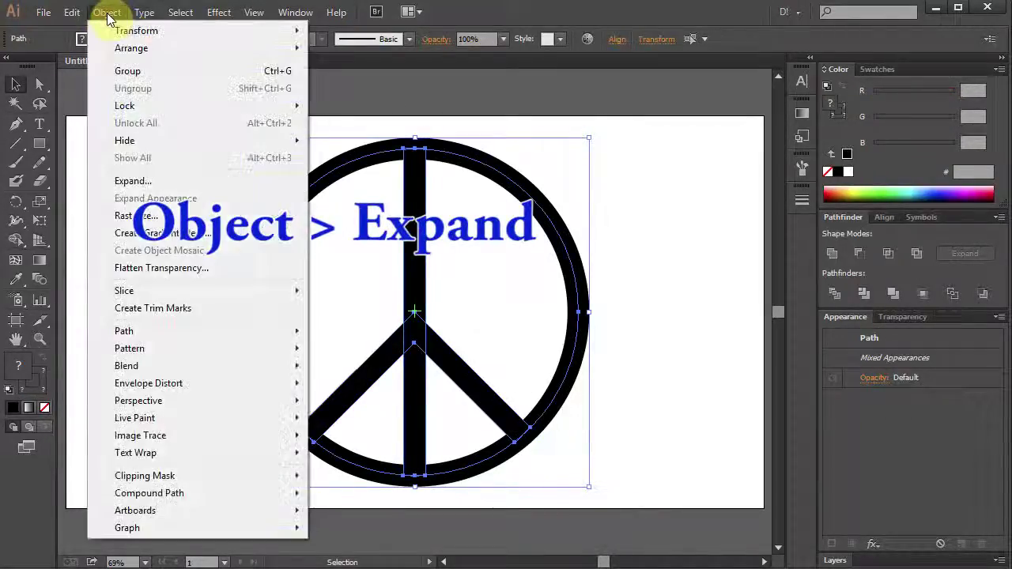
click(161, 181)
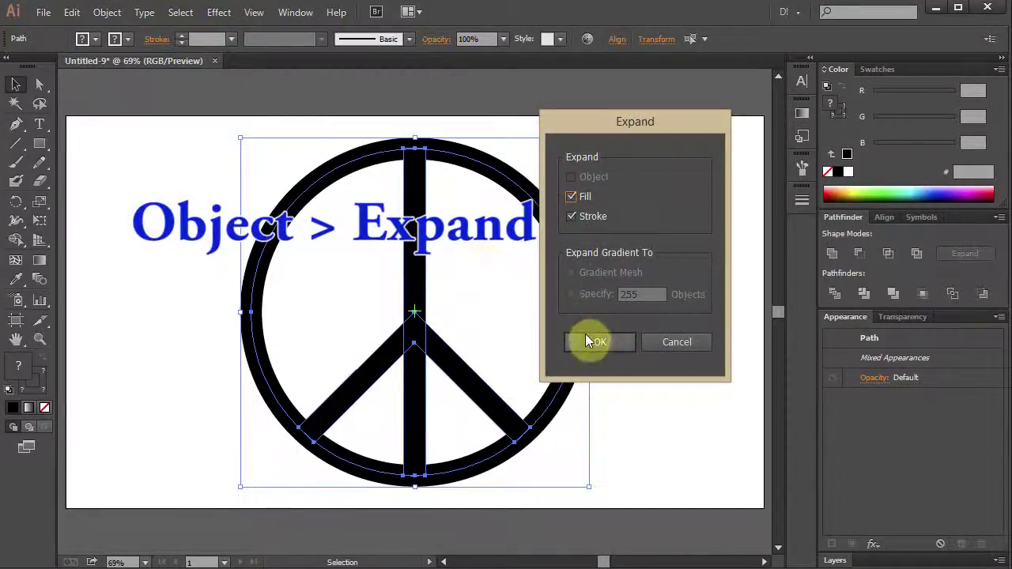
click(593, 343)
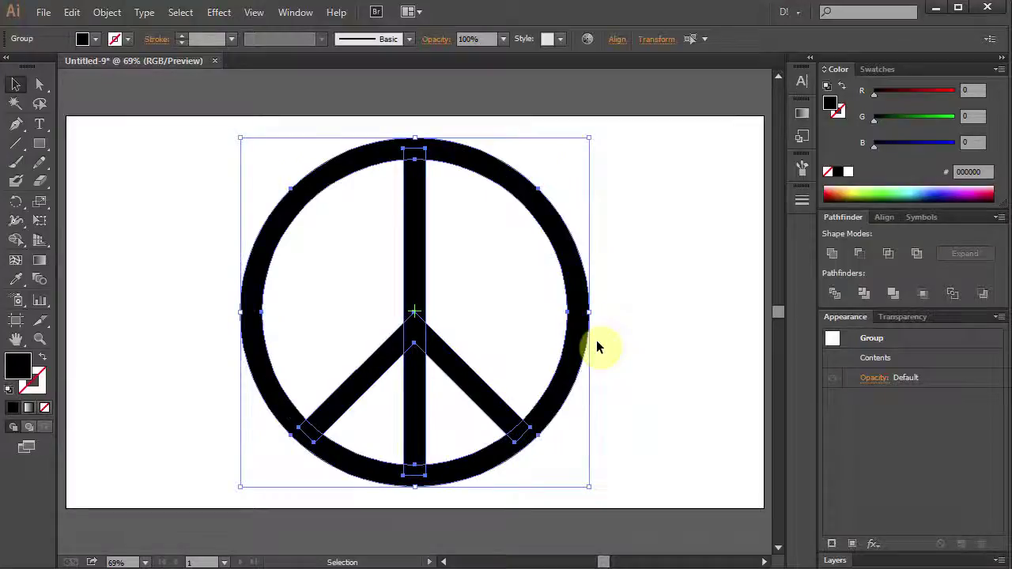
Step: With Shape Builder, merge the ring, vertical bar, right leg and left leg into one shape
click(20, 241)
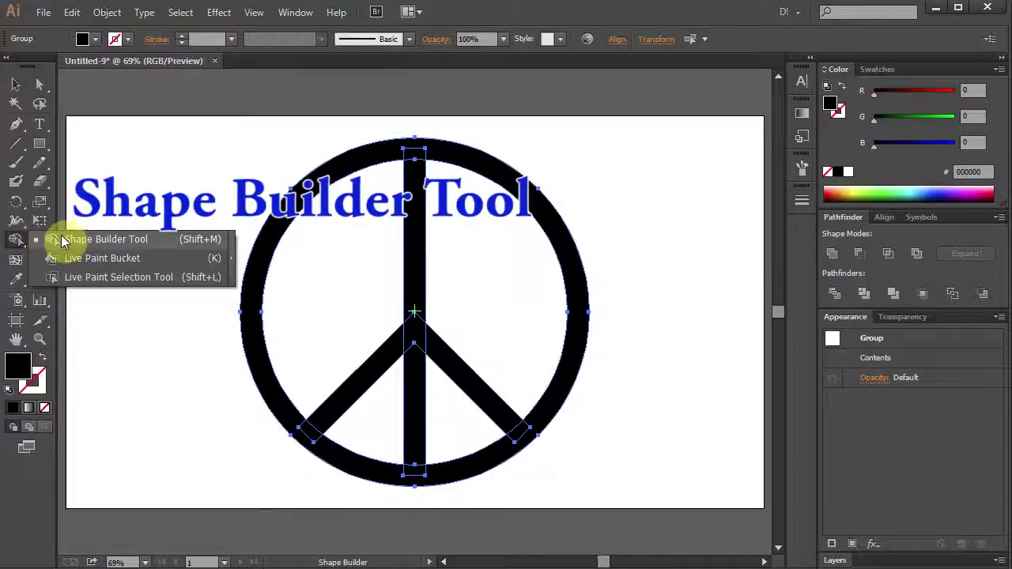
click(69, 239)
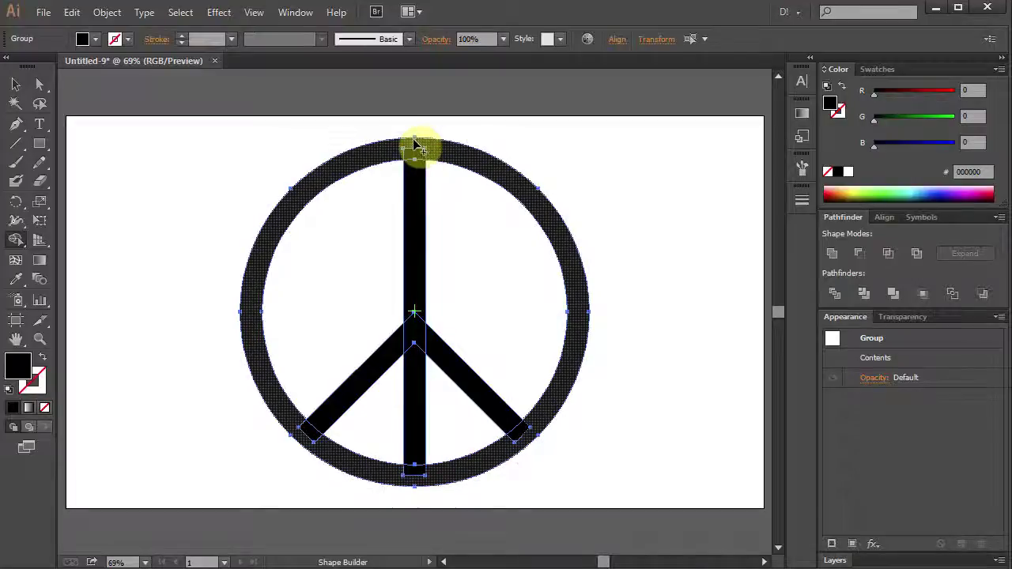
drag(414, 144, 418, 482)
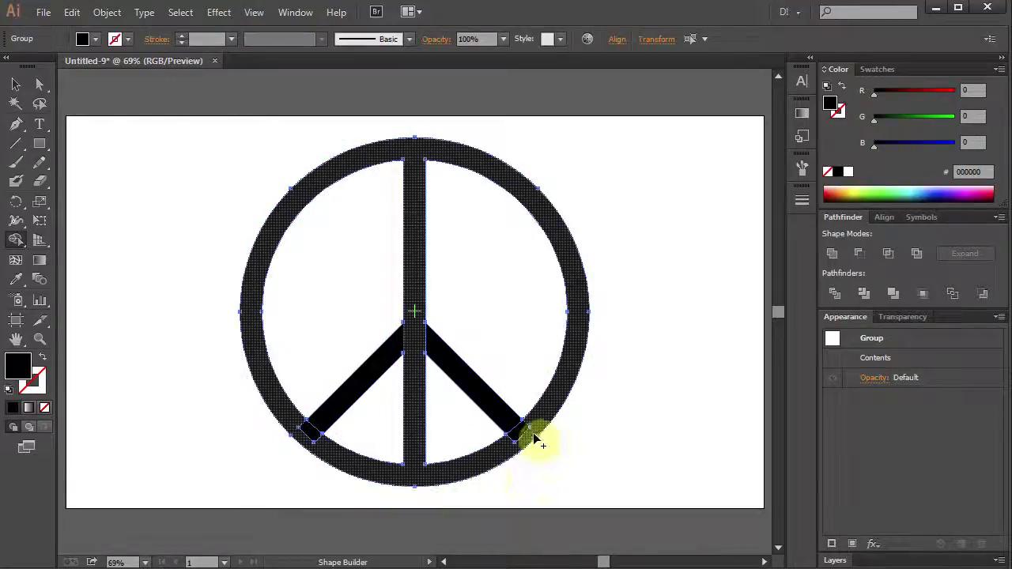
drag(528, 447, 411, 326)
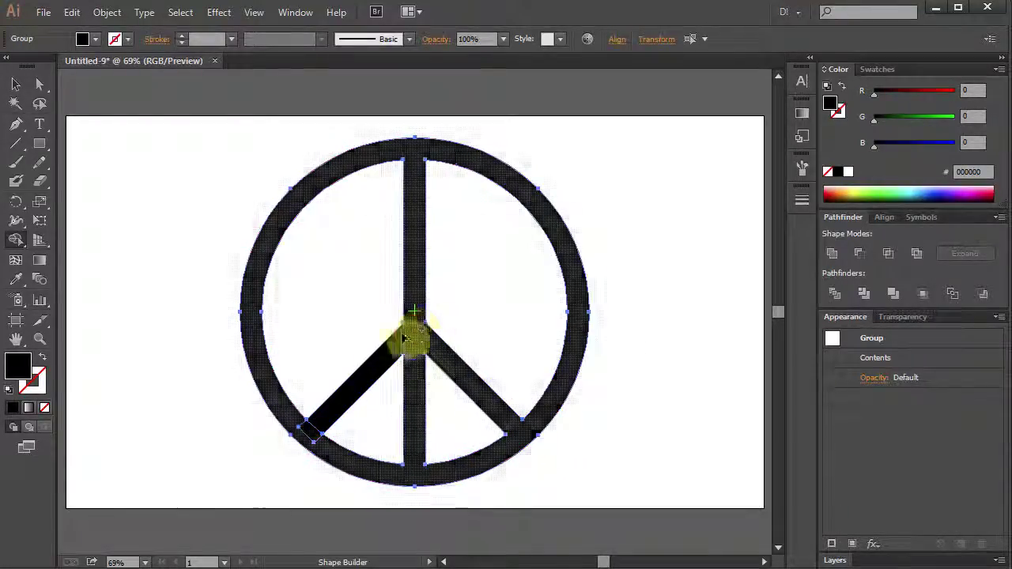
mouse_move(308, 448)
mouse_down()
mouse_move(417, 329)
mouse_move(435, 369)
mouse_up()
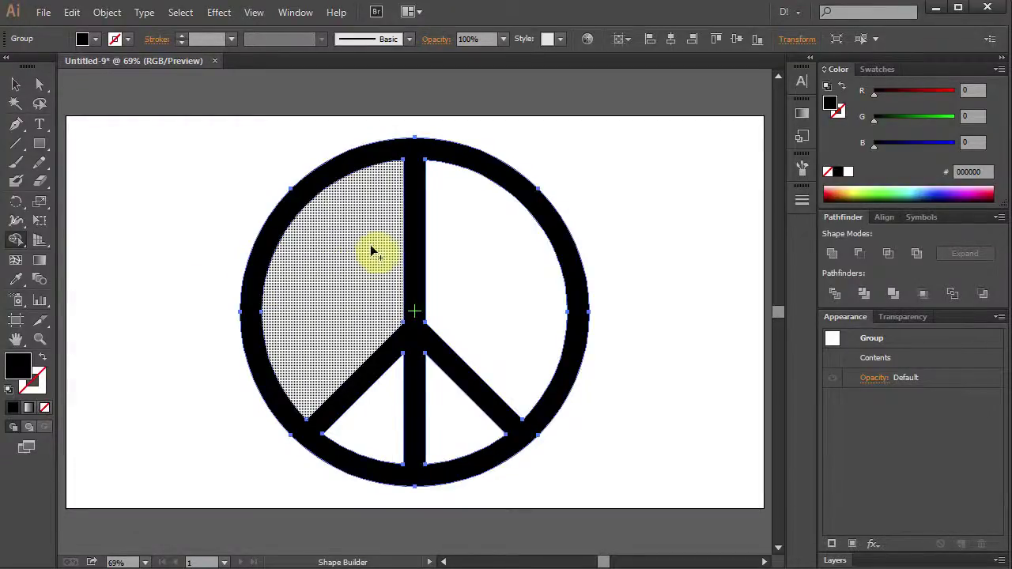
Step: Fill the upper-left segment blue and the upper-right segment red from the Swatches panel
click(877, 70)
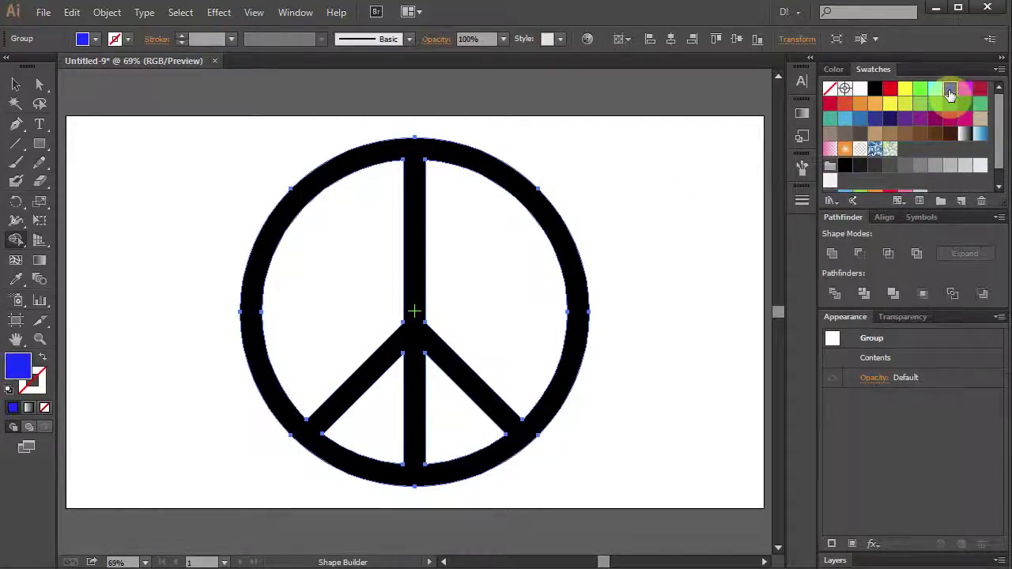
click(353, 269)
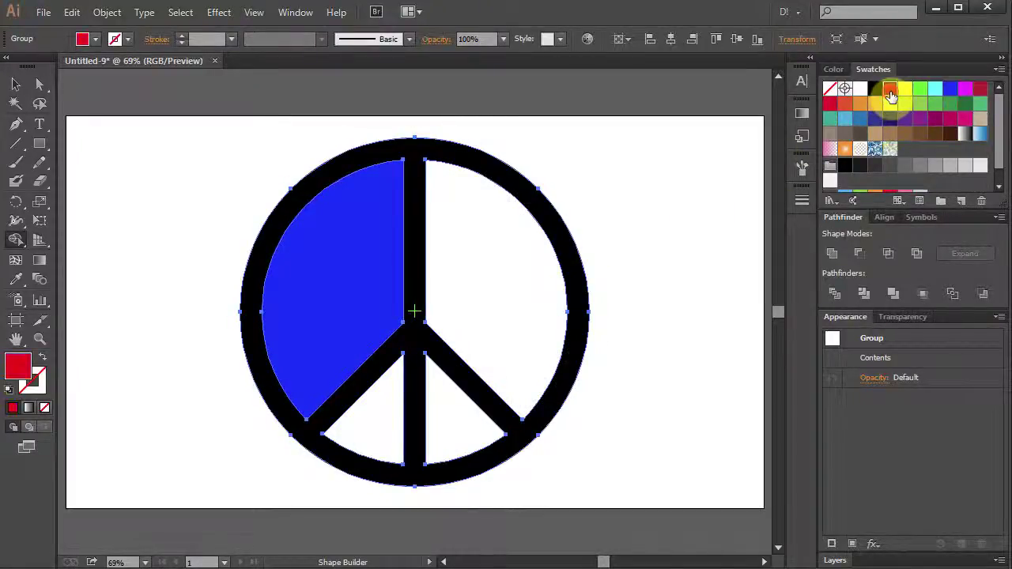
click(507, 290)
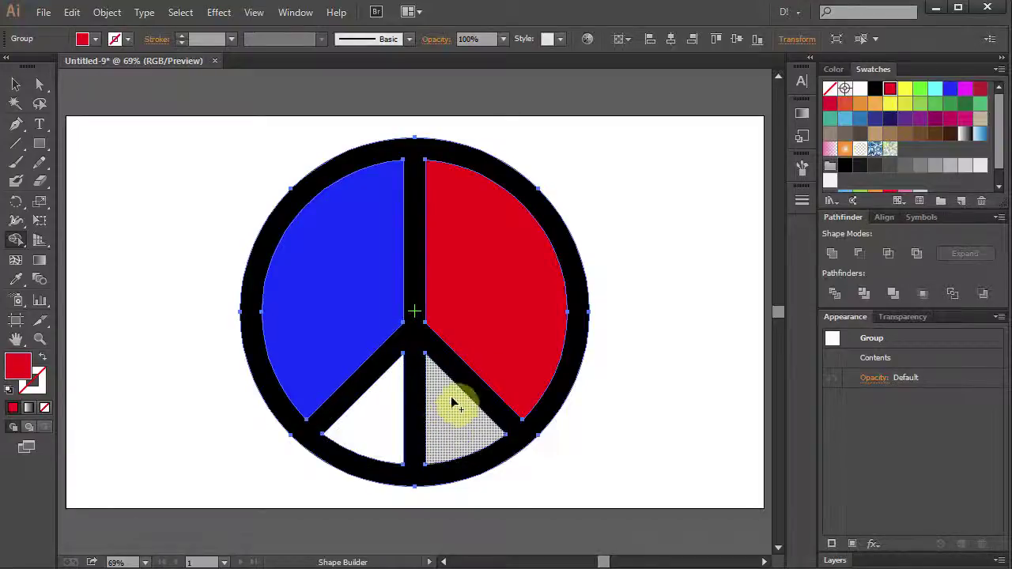
Step: Fill both lower wedges yellow, then deselect the finished peace sign
click(905, 89)
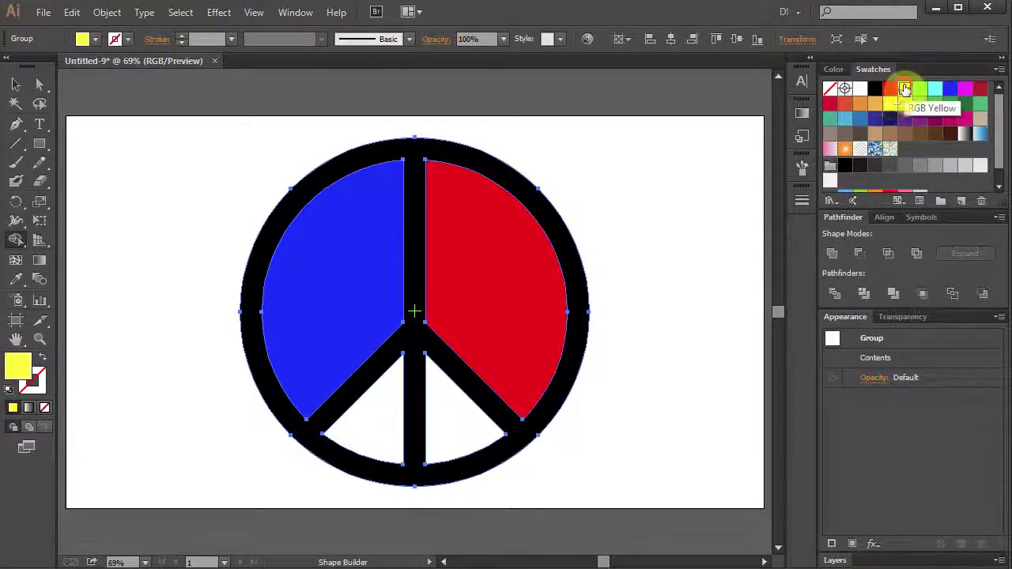
click(380, 427)
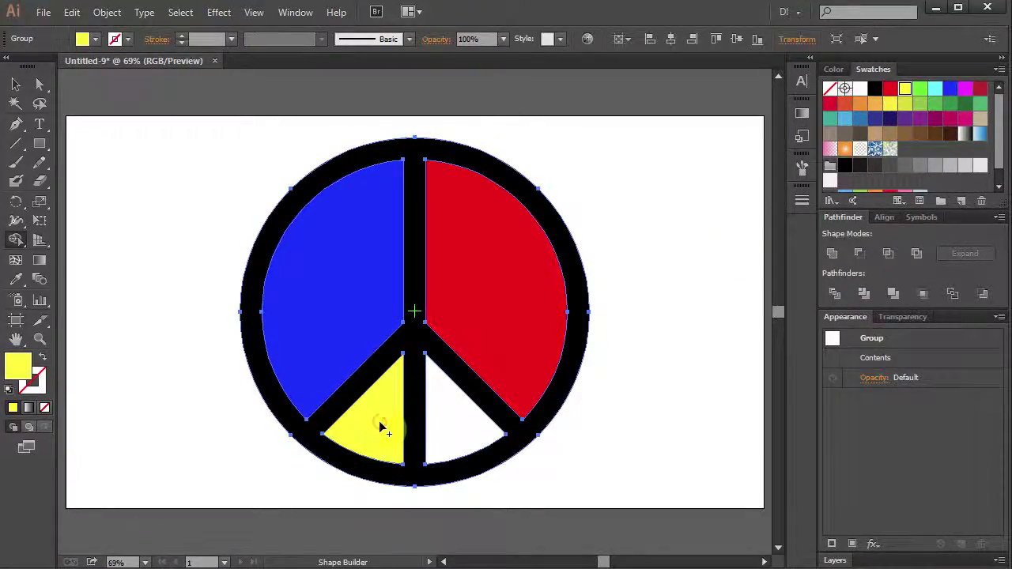
click(445, 421)
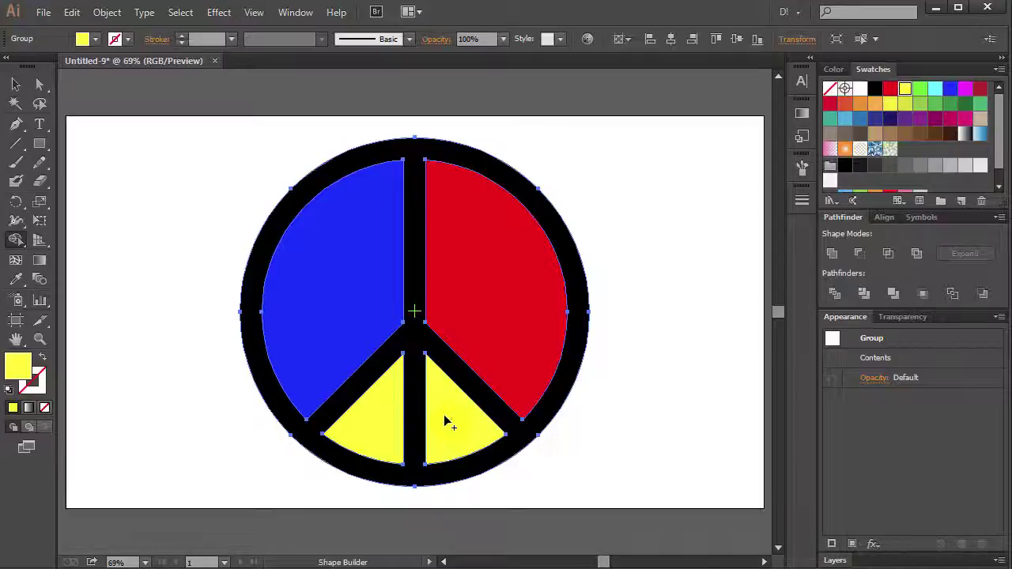
click(16, 84)
click(700, 220)
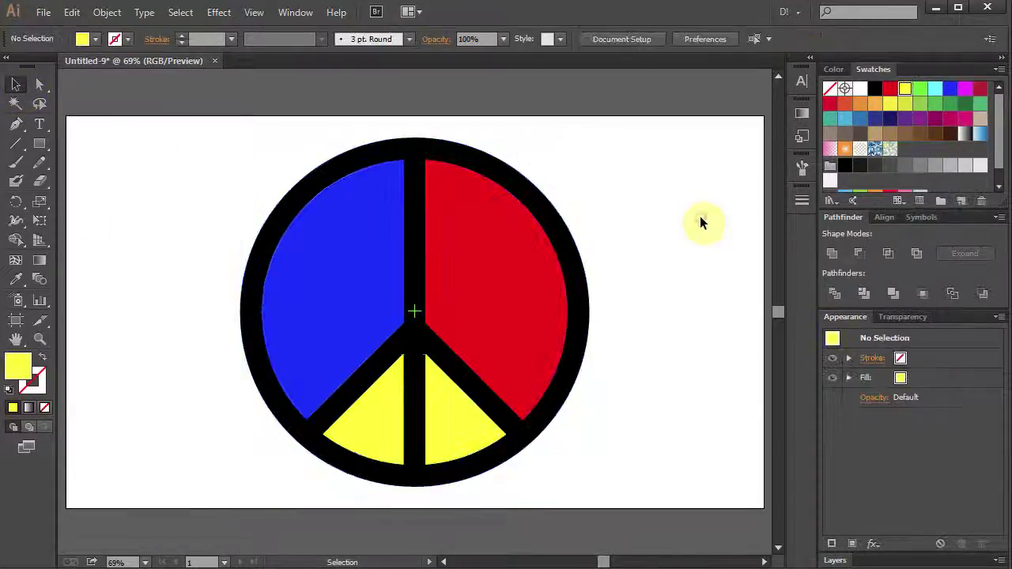